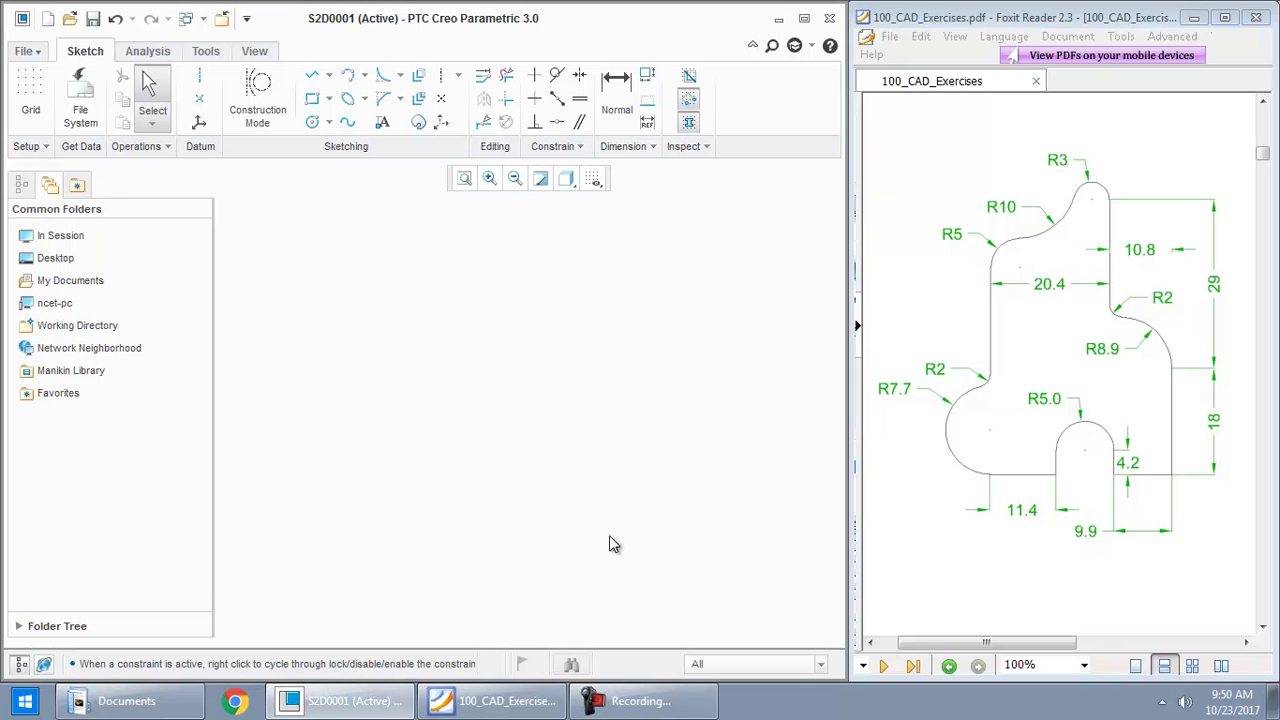
- Bring the reference PDF forward and shift the drawing into view beside the sketch
{"action": "left_click", "coordinate": [1100, 375]}
{"action": "left_click_drag", "start_coordinate": [1090, 390], "coordinate": [1108, 445]}
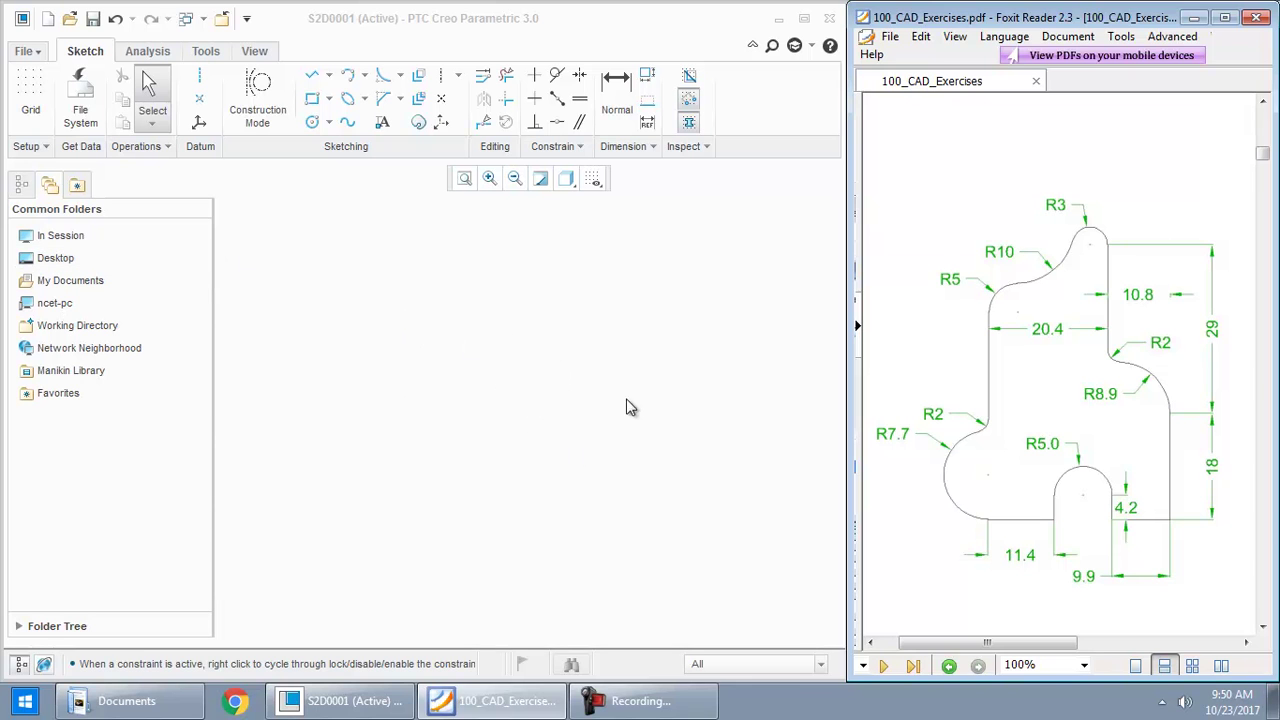
{"action": "left_click", "coordinate": [548, 441]}
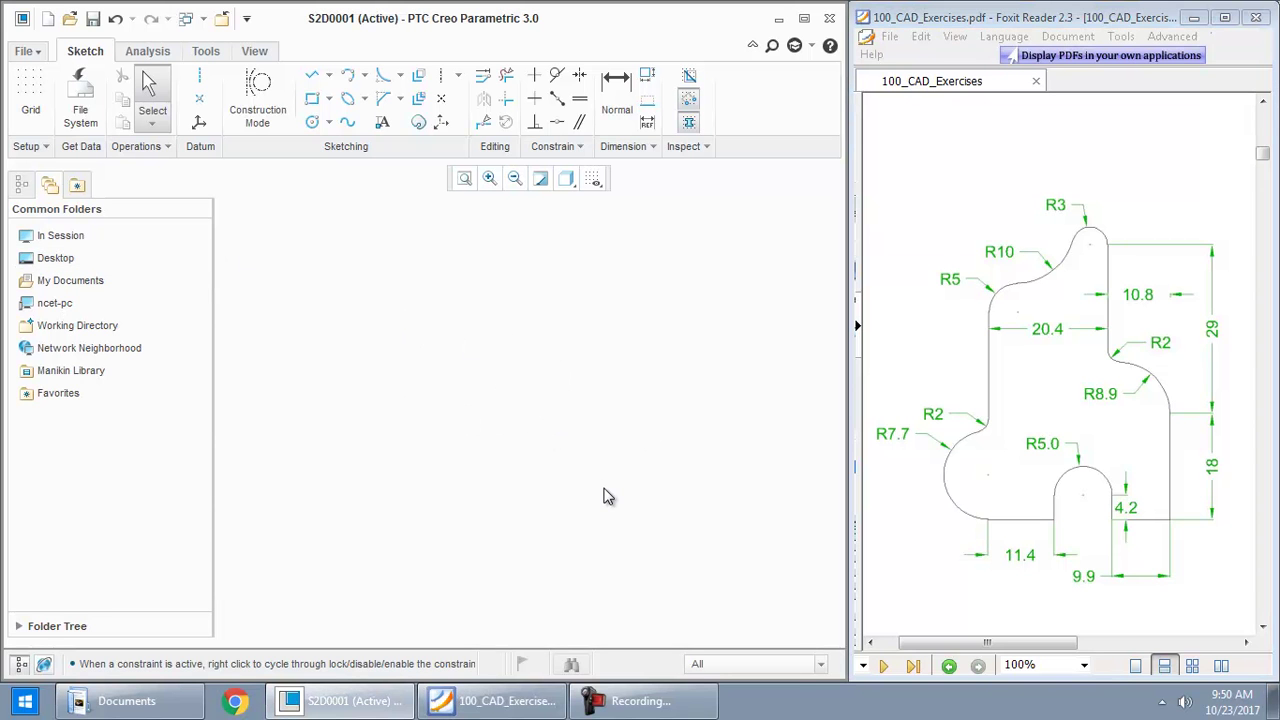
- Draw the bottom horizontal line and set its length to 9.9
{"action": "left_click", "coordinate": [311, 80]}
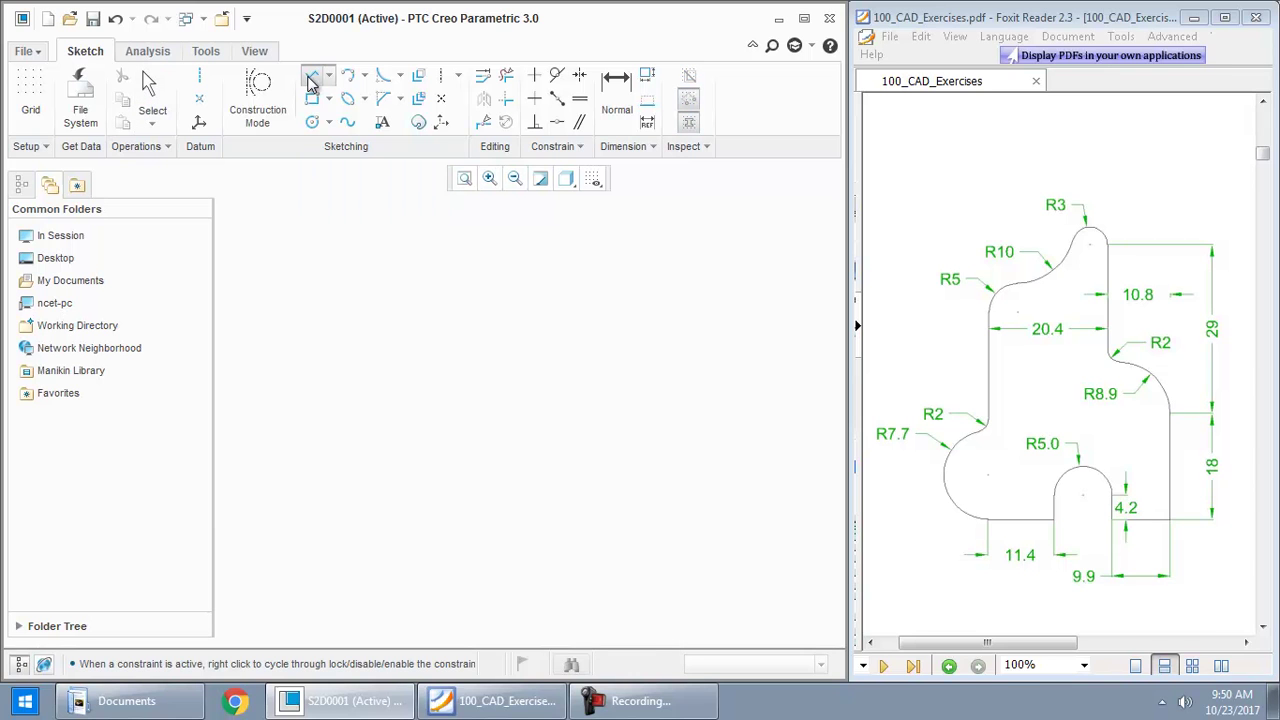
{"action": "left_click", "coordinate": [660, 570]}
{"action": "middle_click", "coordinate": [582, 452]}
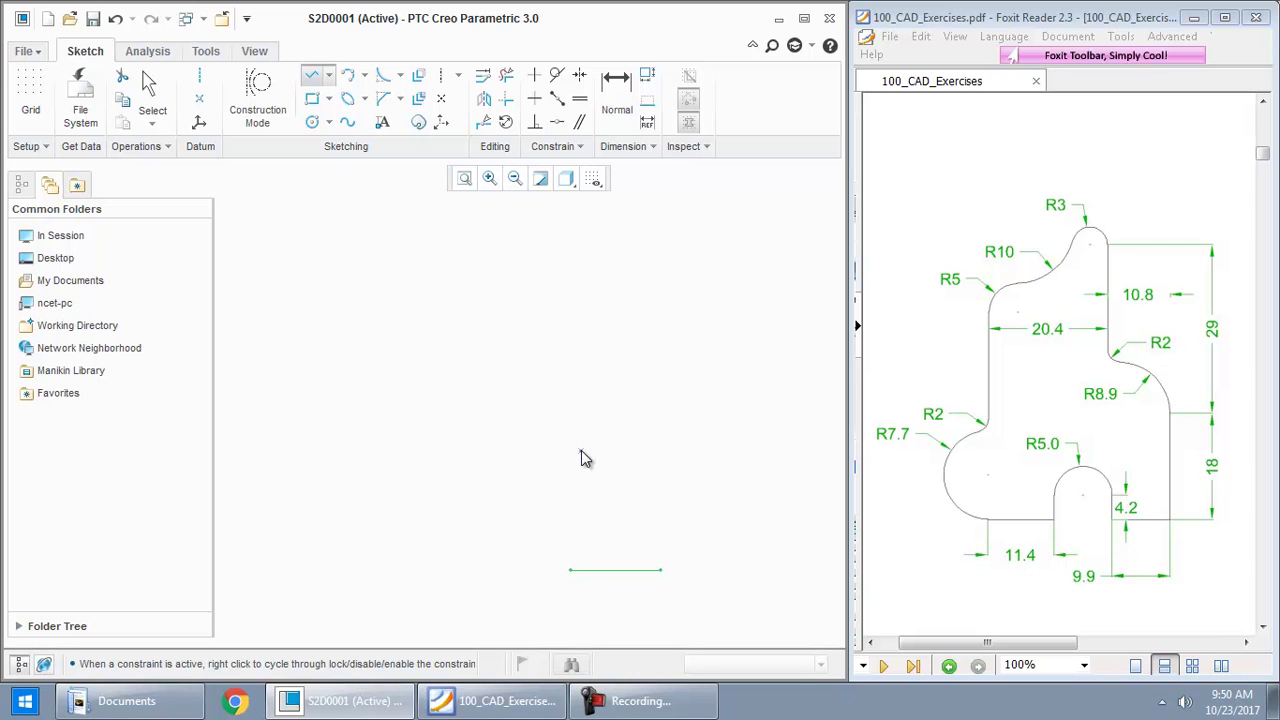
{"action": "middle_click", "coordinate": [590, 448]}
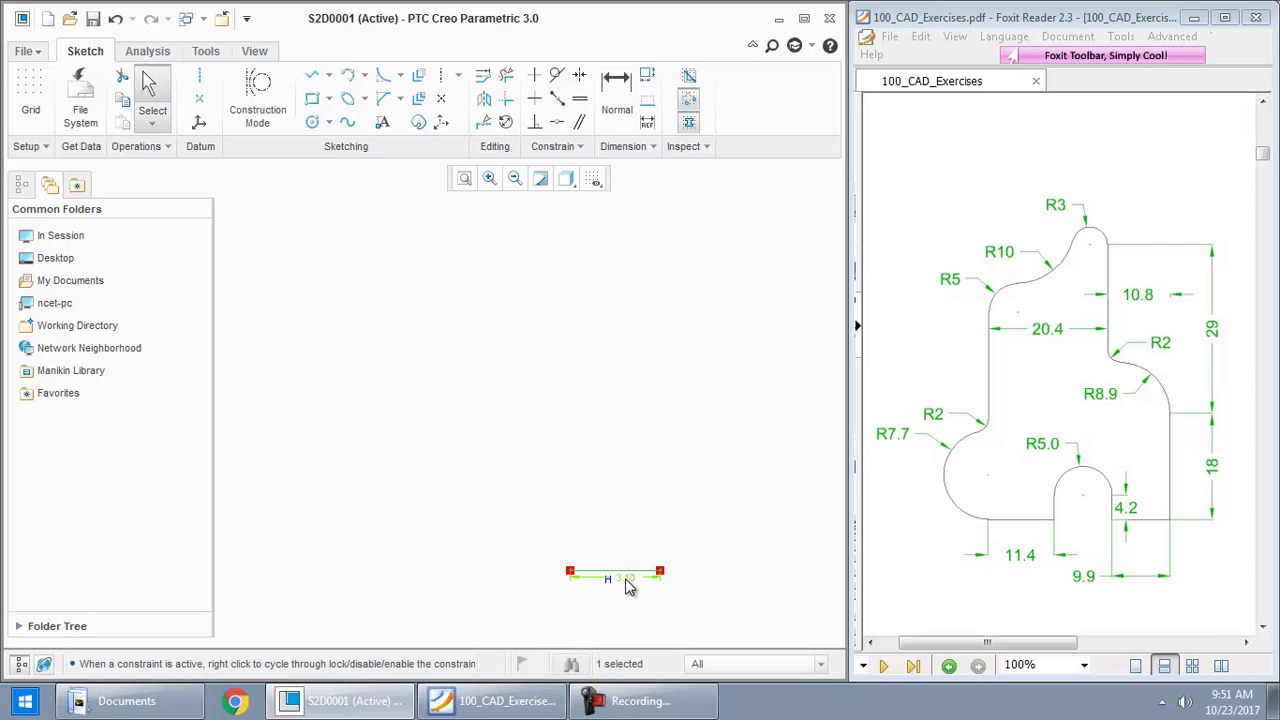
{"action": "left_click_drag", "start_coordinate": [628, 583], "coordinate": [628, 615]}
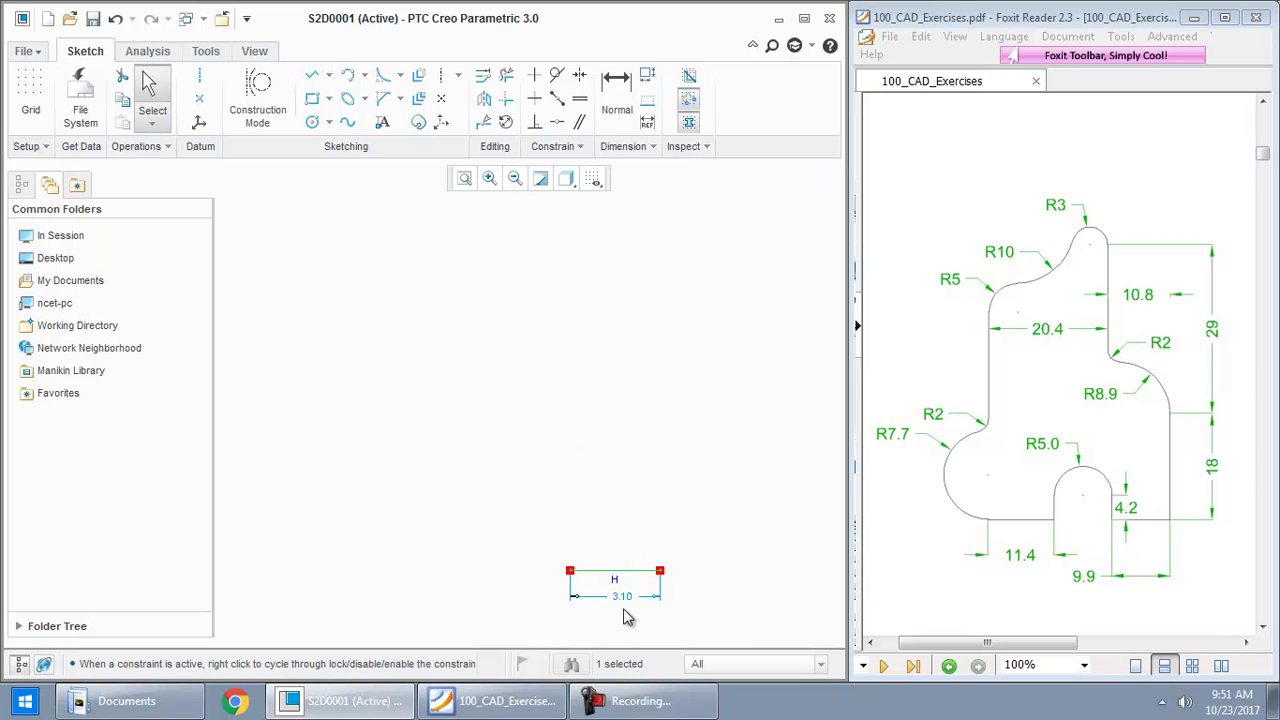
{"action": "double_click", "coordinate": [622, 597]}
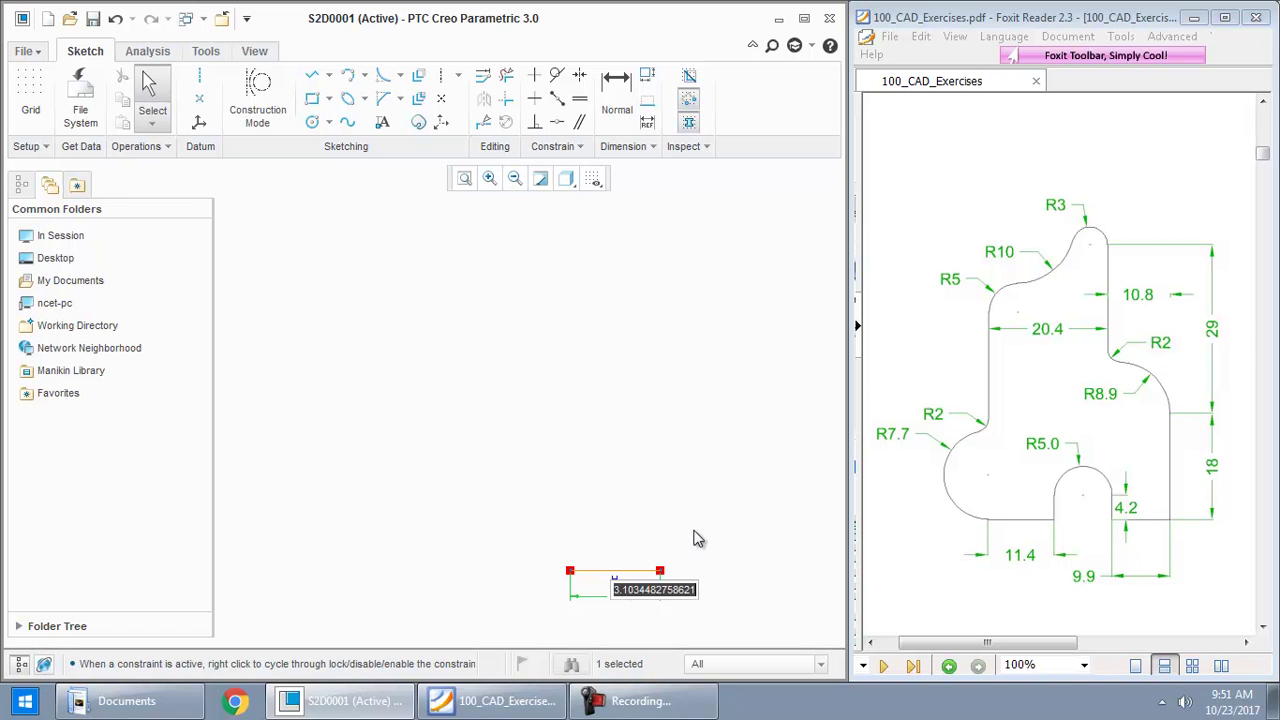
{"action": "type", "text": "9"}
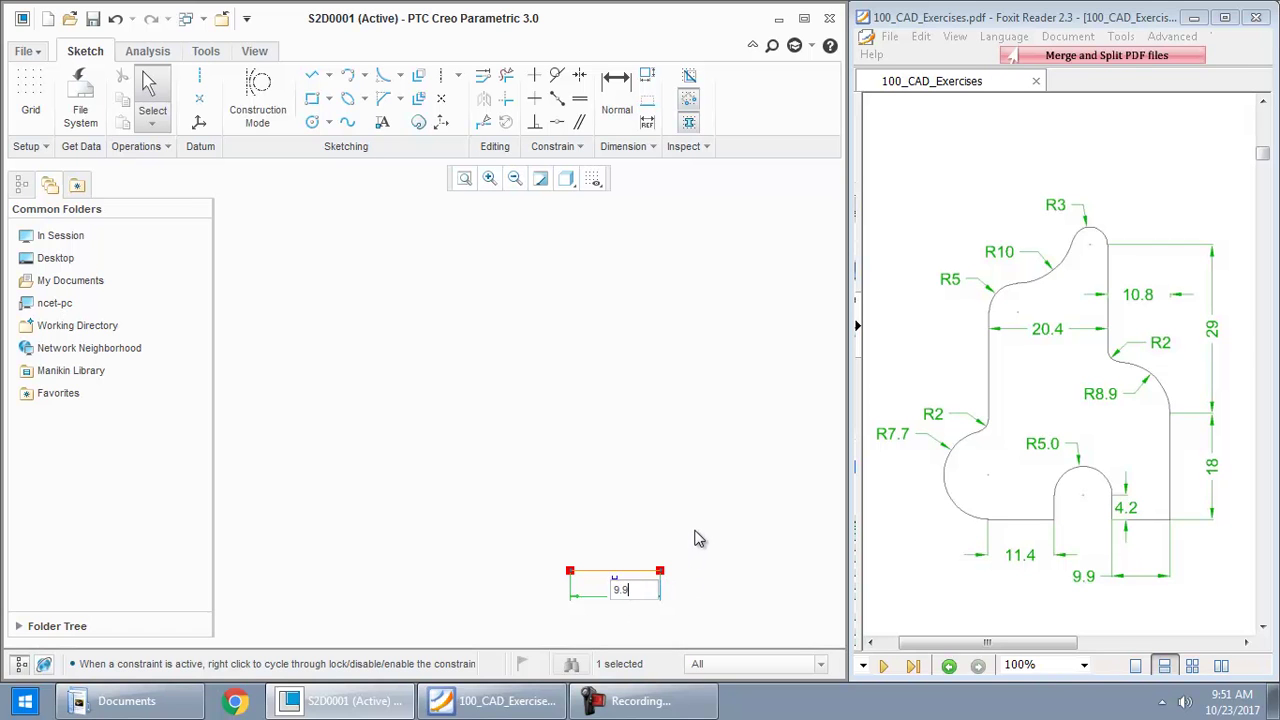
{"action": "type", "text": ".9"}
{"action": "key", "text": "Return"}
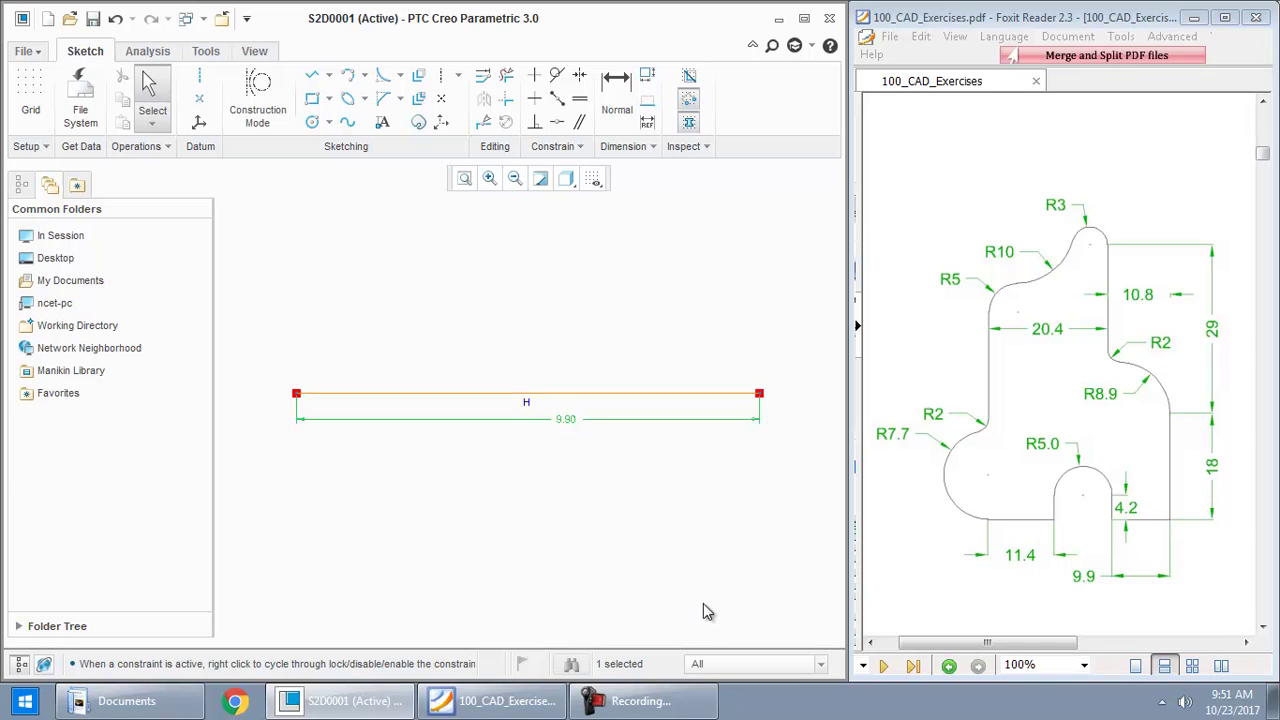
- Draw a vertical line up from the 9.90 line's right end and set its height to 18
{"action": "scroll", "coordinate": [703, 581], "scroll_direction": "down", "scroll_amount": 3}
{"action": "scroll", "coordinate": [632, 421], "scroll_direction": "down", "scroll_amount": 1}
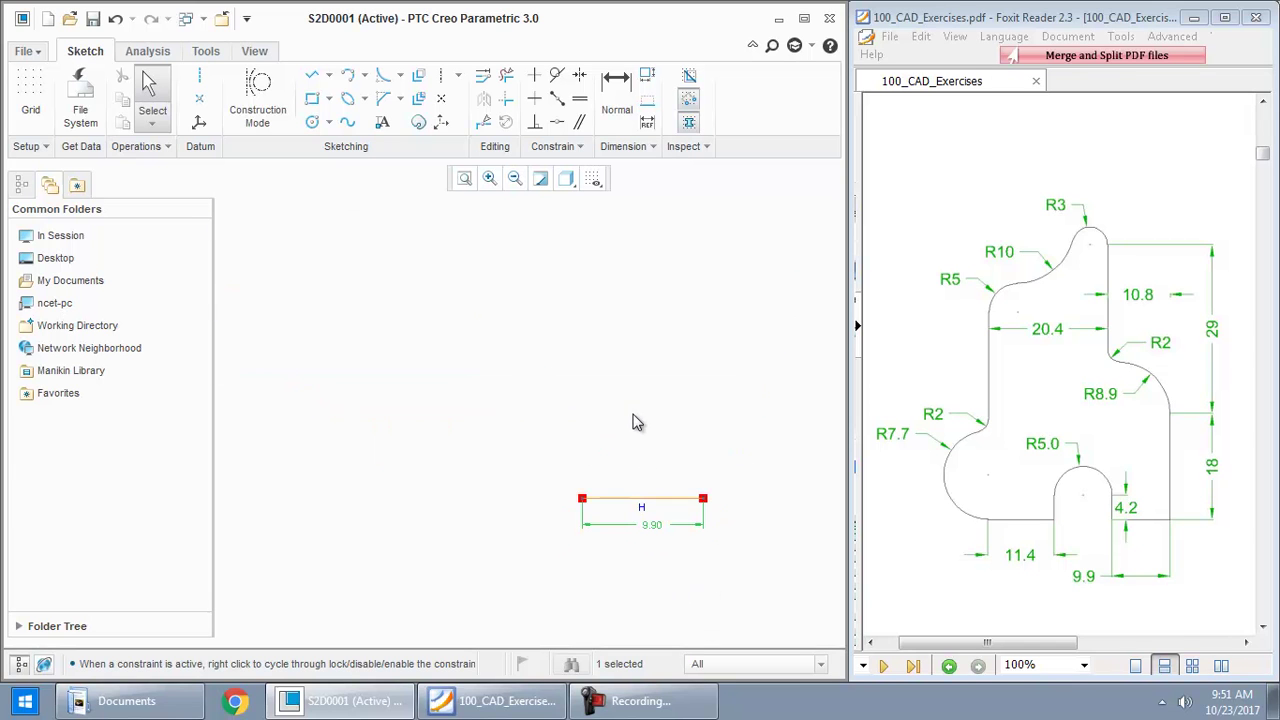
{"action": "scroll", "coordinate": [698, 643], "scroll_direction": "down", "scroll_amount": 1}
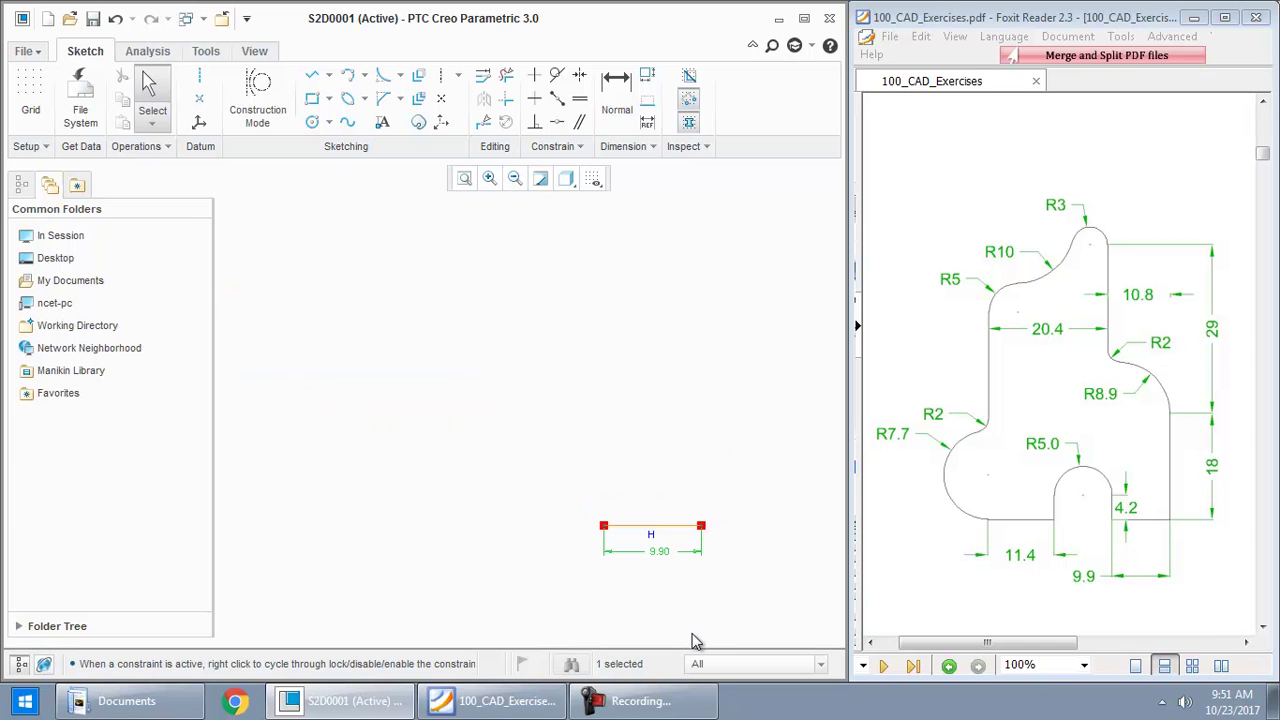
{"action": "scroll", "coordinate": [668, 484], "scroll_direction": "up", "scroll_amount": 1}
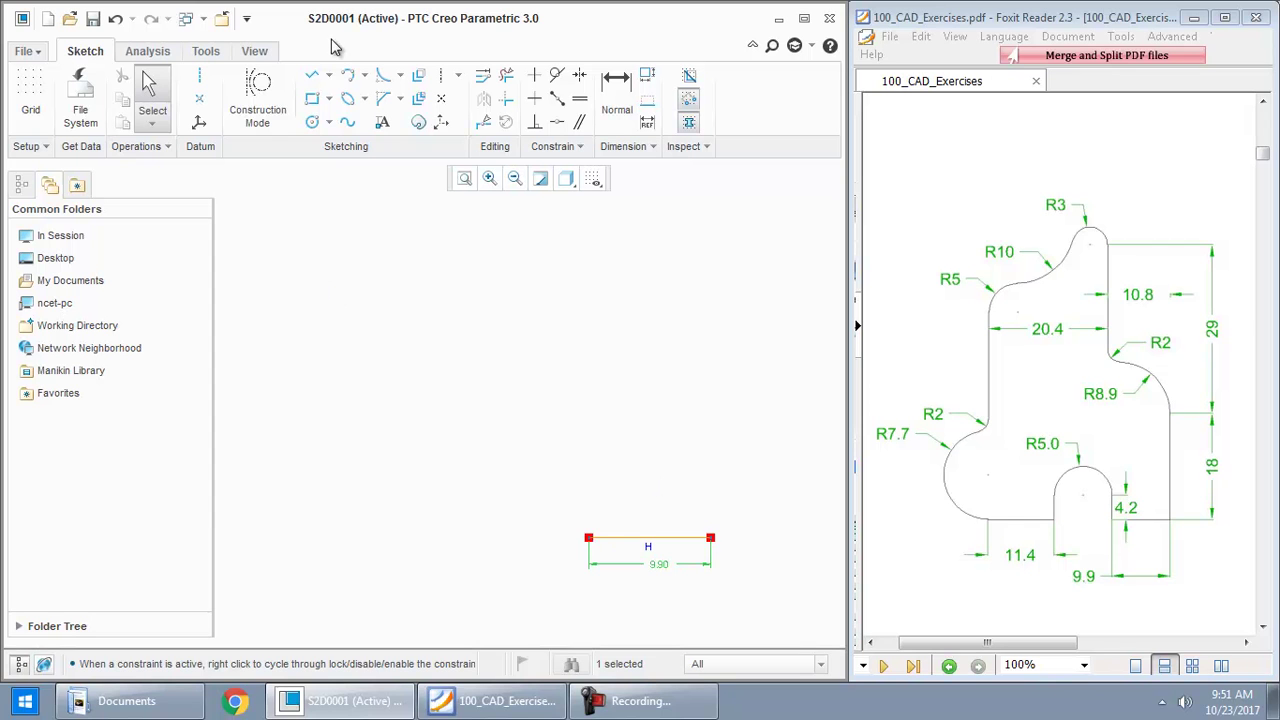
{"action": "left_click", "coordinate": [310, 83]}
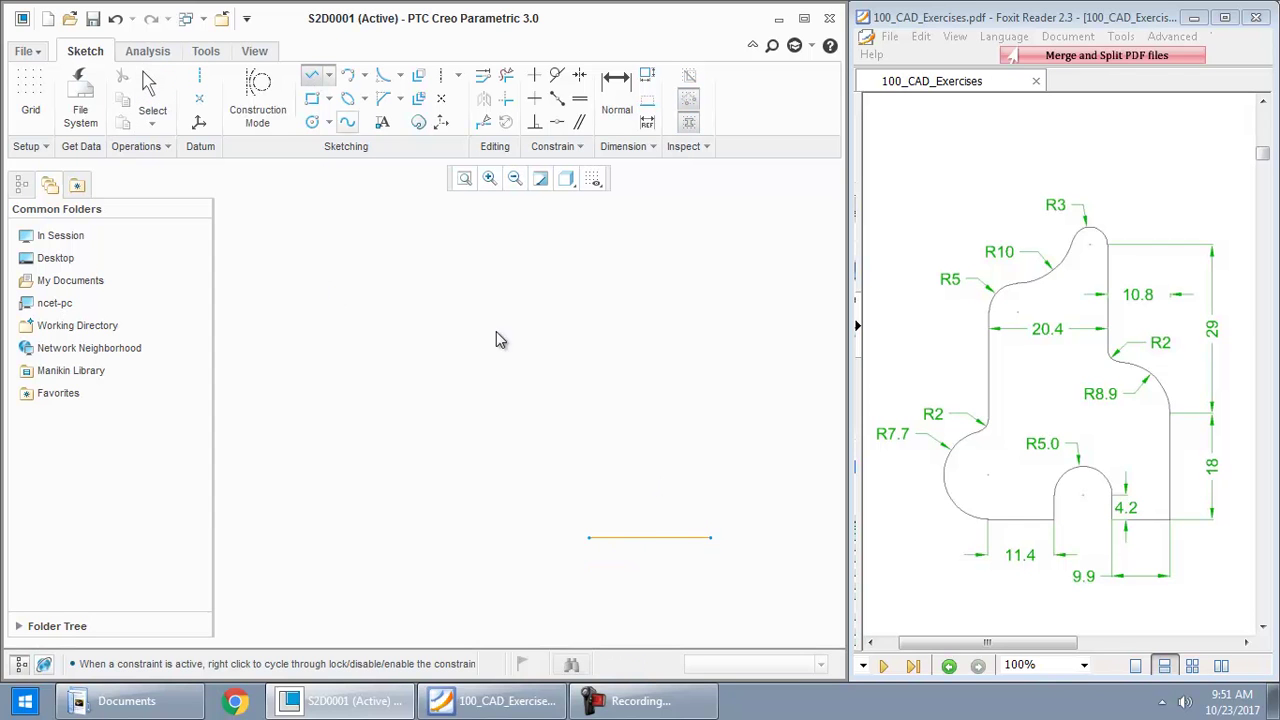
{"action": "left_click", "coordinate": [710, 538]}
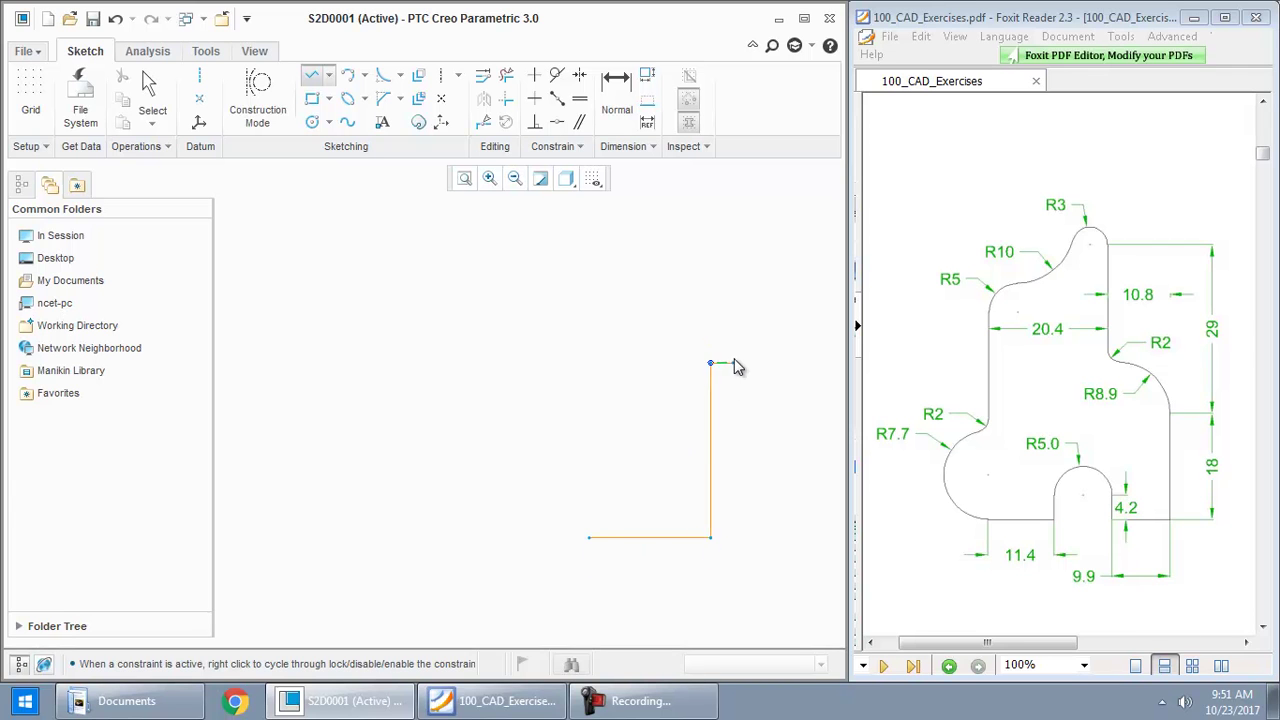
{"action": "left_click", "coordinate": [734, 366]}
{"action": "middle_click", "coordinate": [736, 364]}
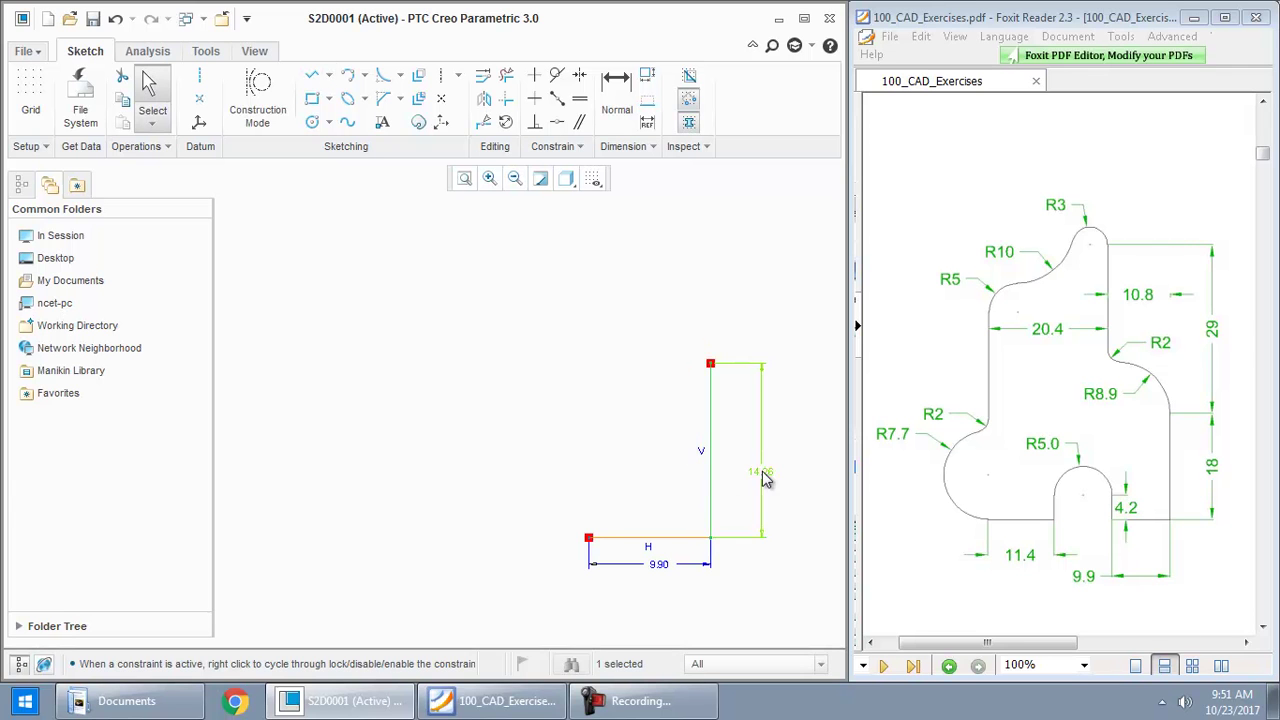
{"action": "double_click", "coordinate": [762, 474]}
{"action": "type", "text": "18"}
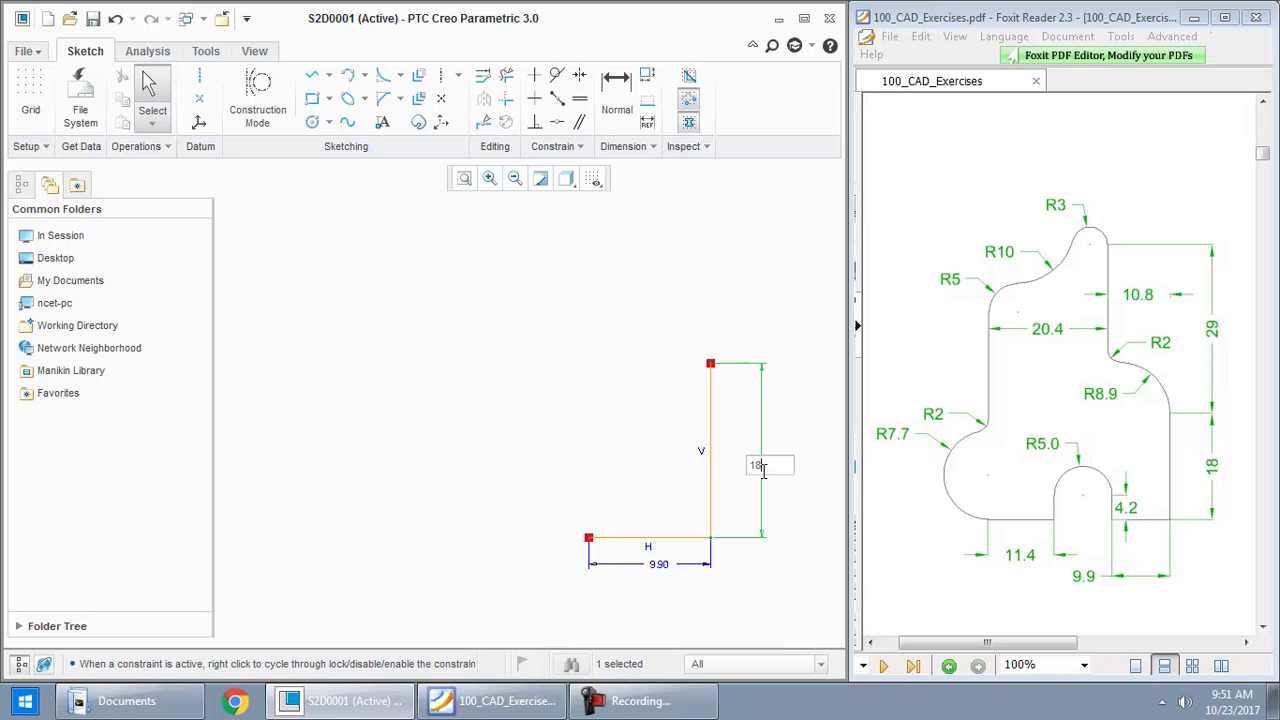
{"action": "key", "text": "Return"}
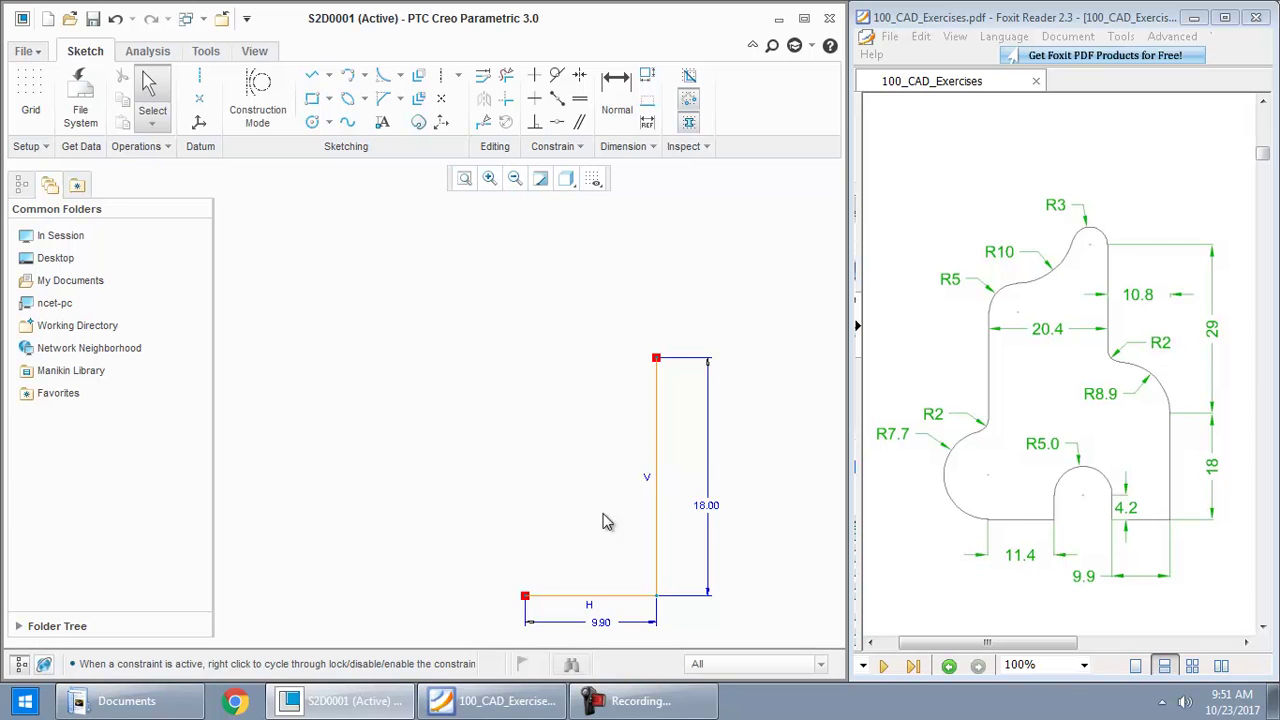
- Draw a short vertical line up from the bottom line's left end, sized 4.2
{"action": "left_click", "coordinate": [312, 76]}
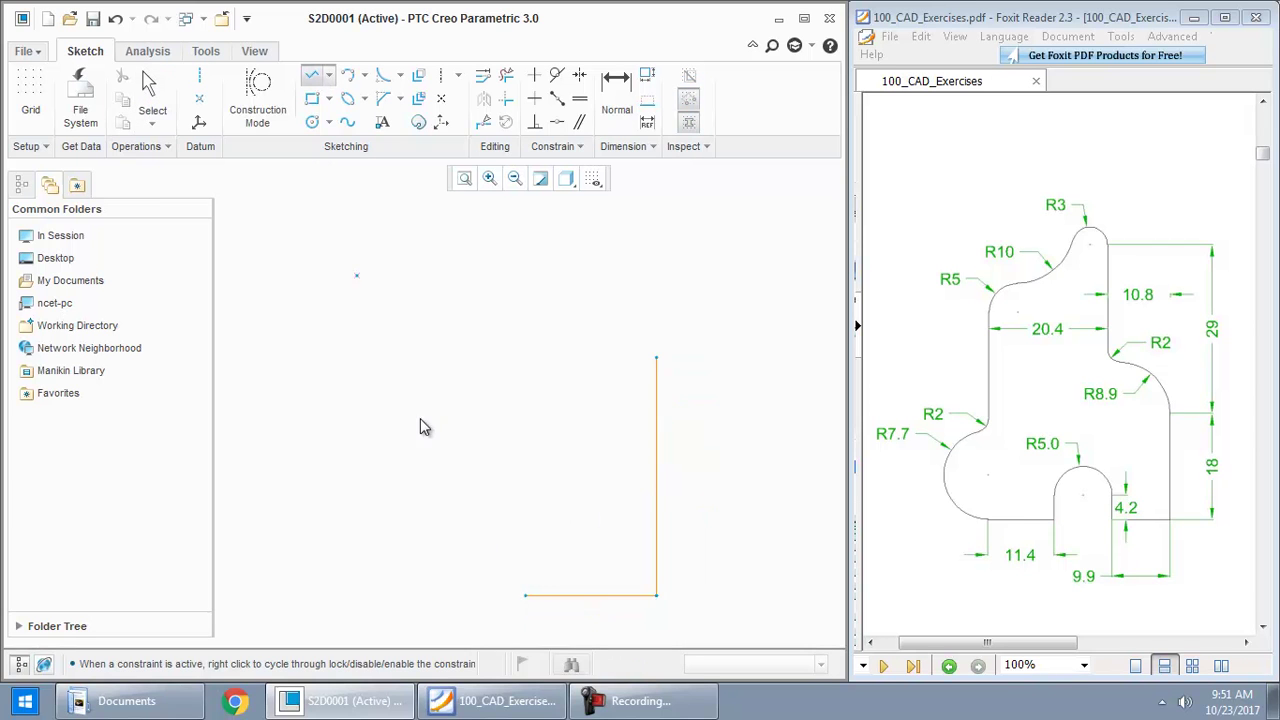
{"action": "left_click", "coordinate": [524, 597]}
{"action": "left_click", "coordinate": [525, 540]}
{"action": "middle_click", "coordinate": [484, 503]}
{"action": "middle_click", "coordinate": [481, 503]}
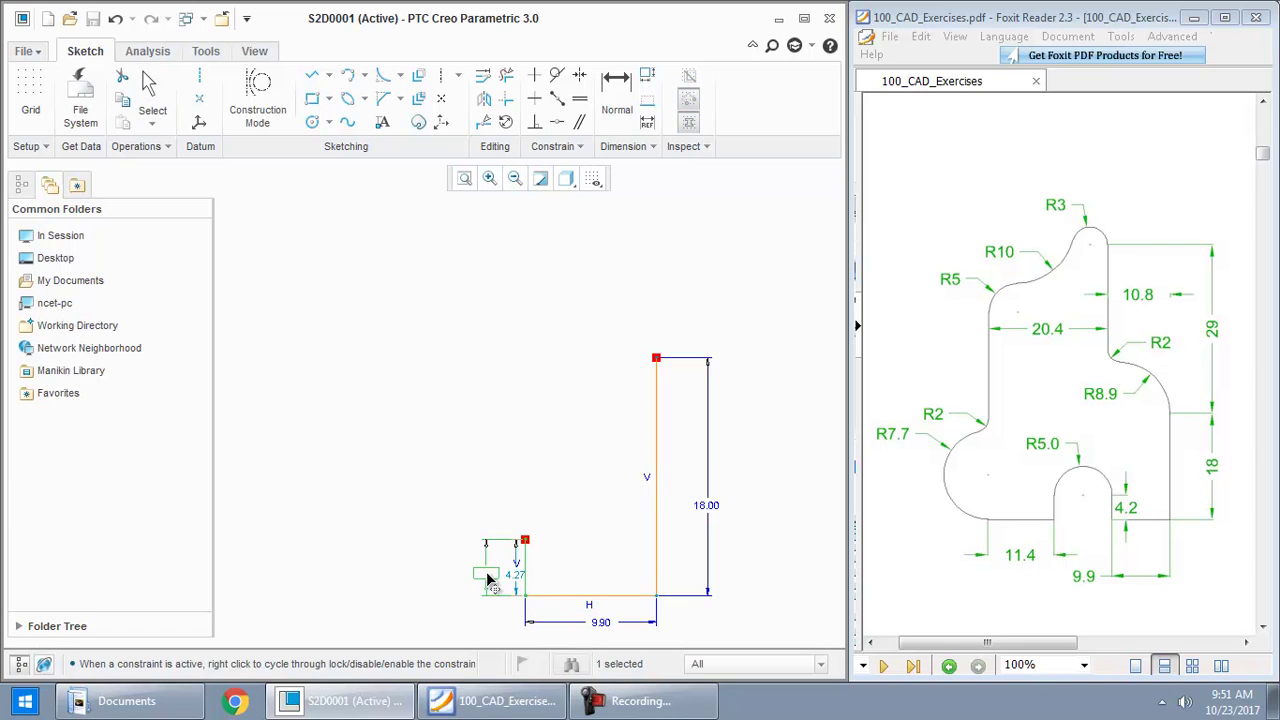
{"action": "double_click", "coordinate": [488, 576]}
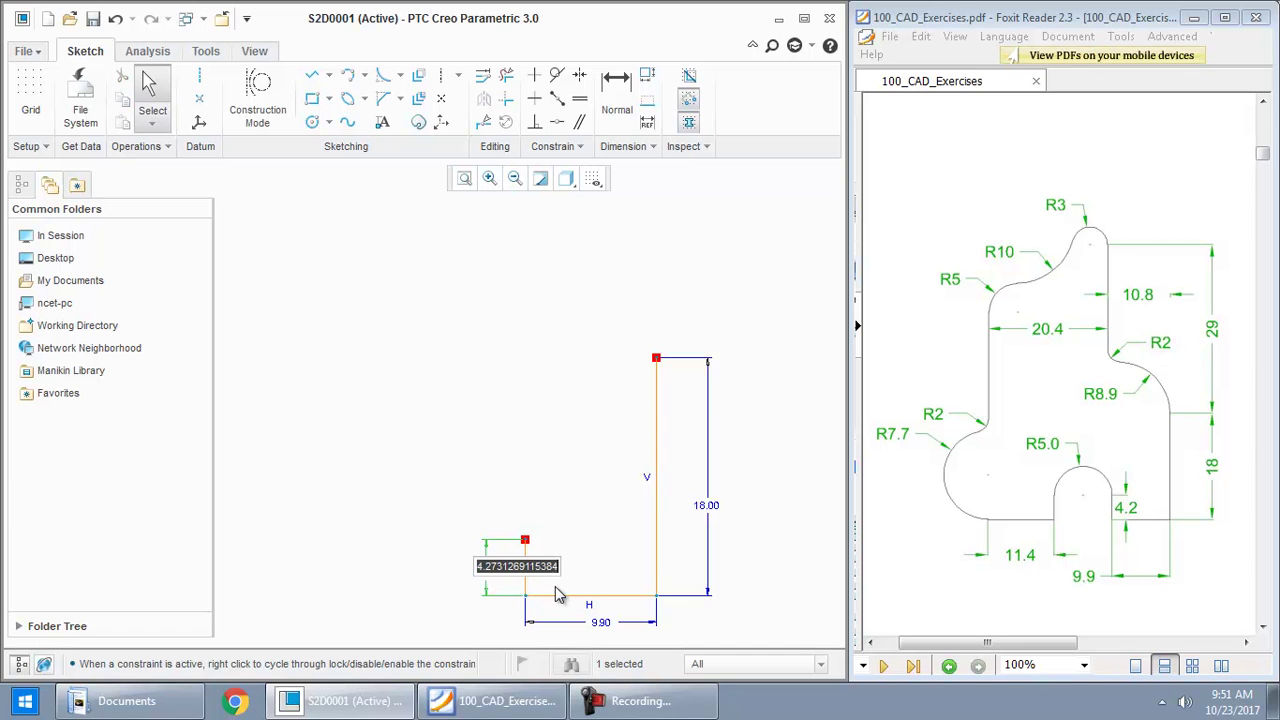
{"action": "type", "text": "4.2"}
{"action": "key", "text": "Return"}
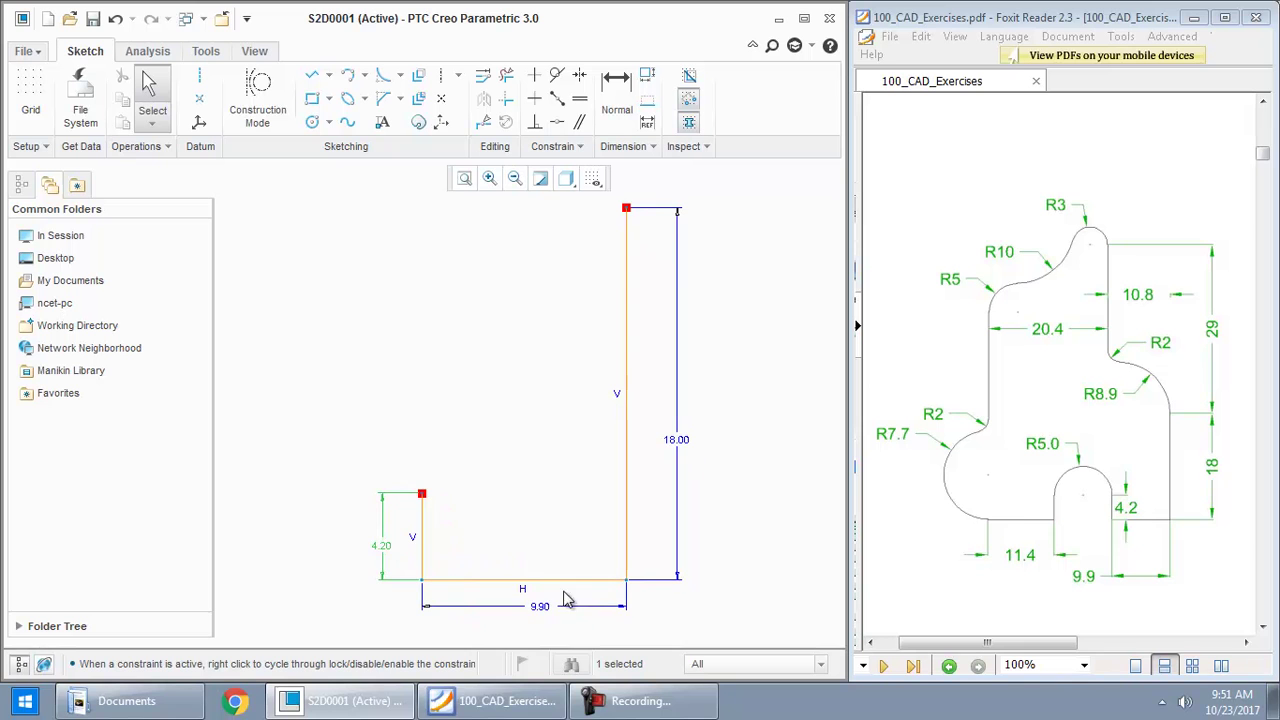
- Add a tangent arc leftward from that line's top and set its radius to 5
{"action": "left_click", "coordinate": [347, 75]}
{"action": "left_click", "coordinate": [422, 493]}
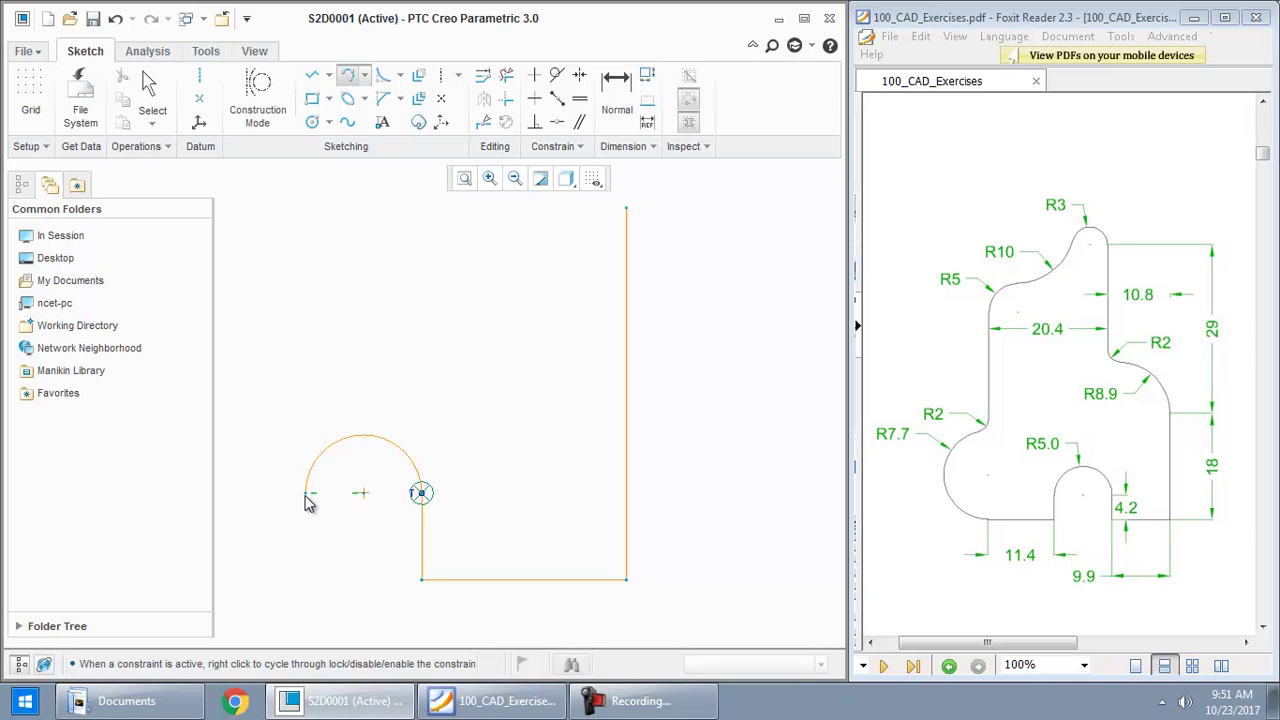
{"action": "left_click", "coordinate": [305, 497]}
{"action": "middle_click", "coordinate": [361, 397]}
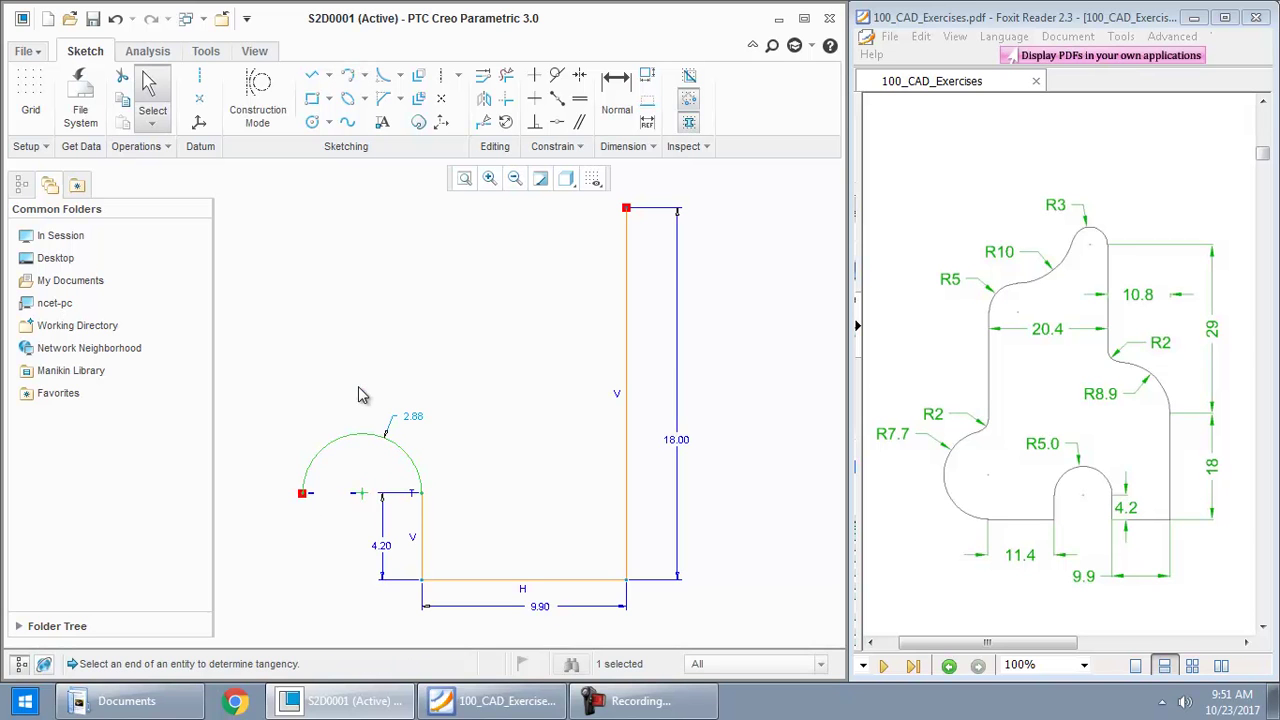
{"action": "double_click", "coordinate": [414, 417]}
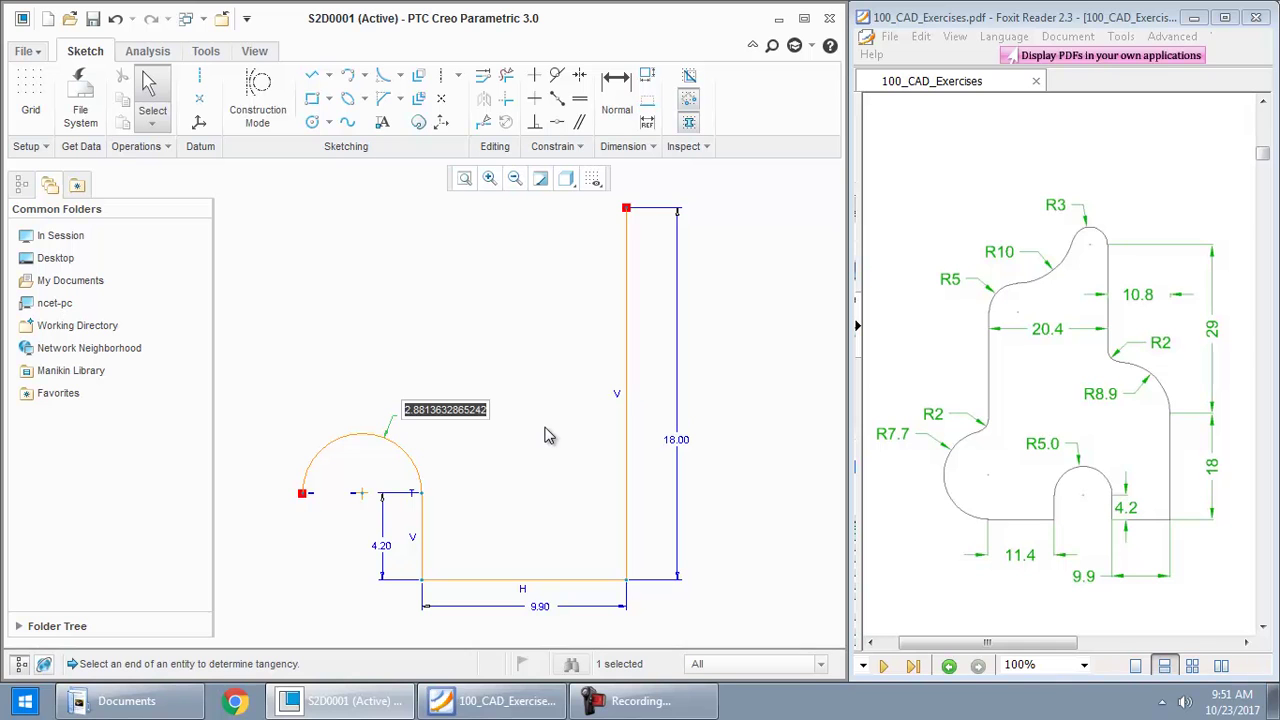
{"action": "type", "text": "5"}
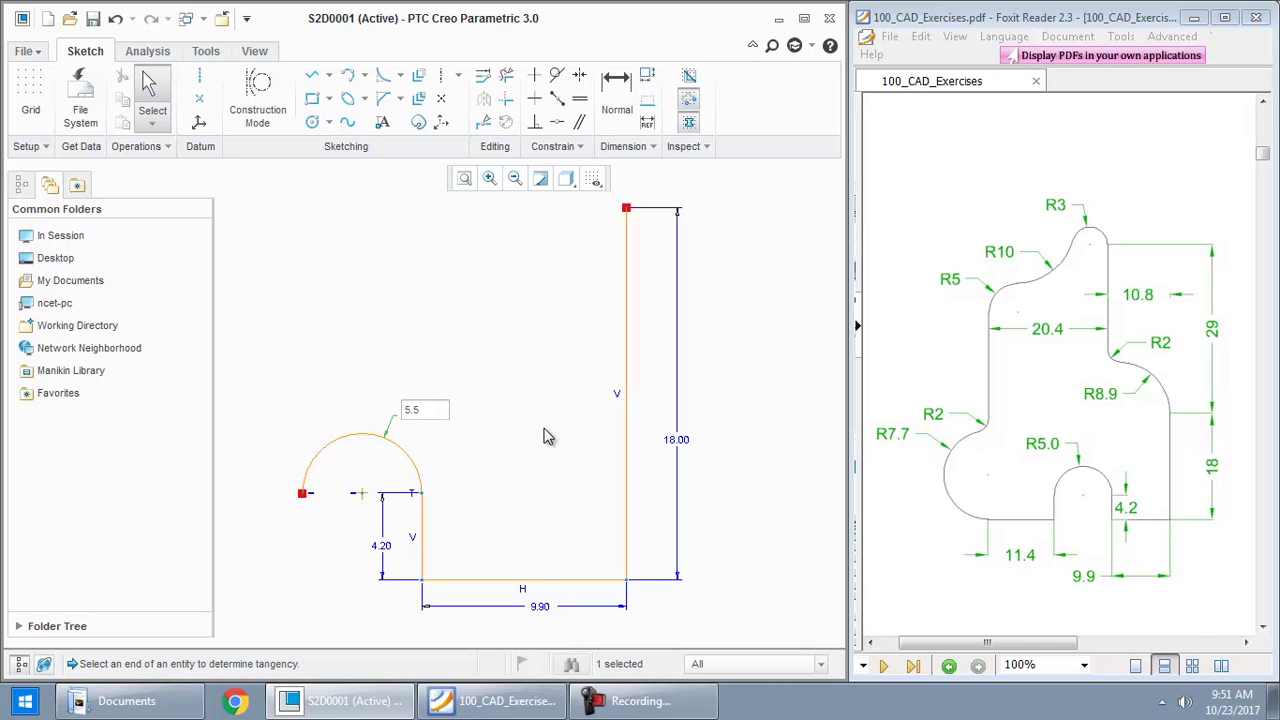
{"action": "key", "text": "Return"}
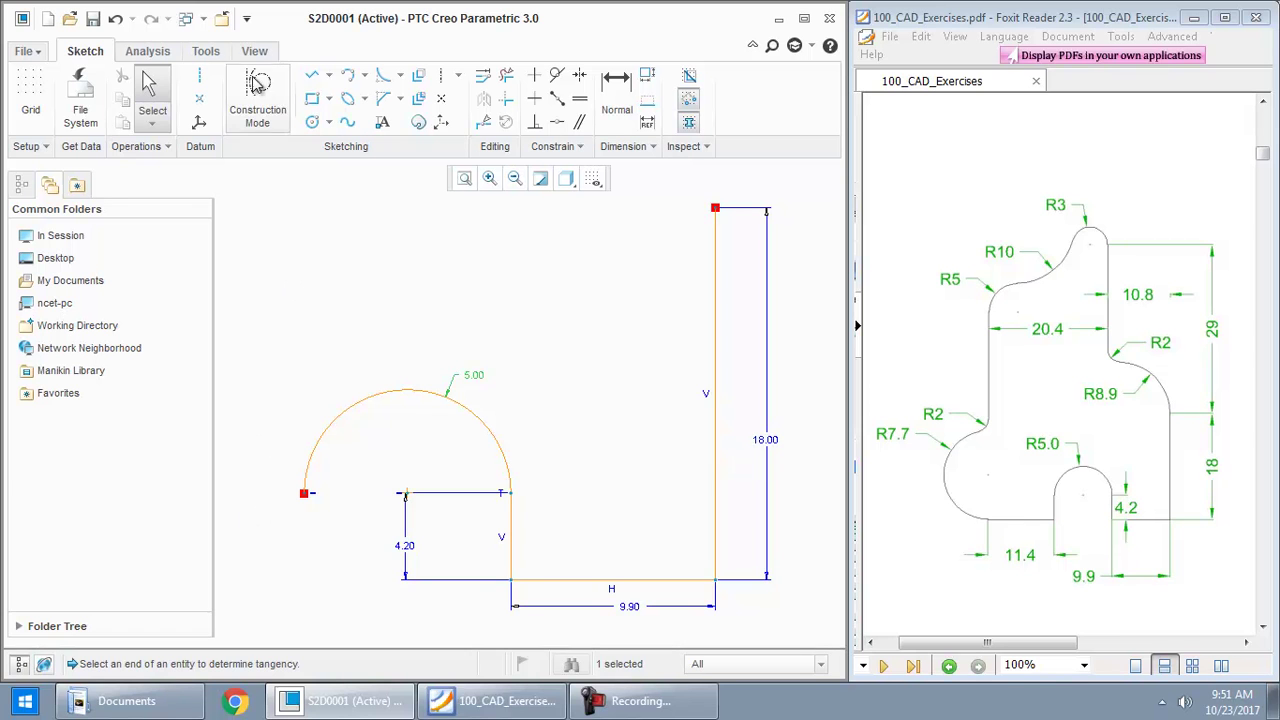
- Draw a drop below the arc and a bottom leg leftward, setting the leg to 11.4
{"action": "left_click", "coordinate": [314, 77]}
{"action": "left_click", "coordinate": [304, 493]}
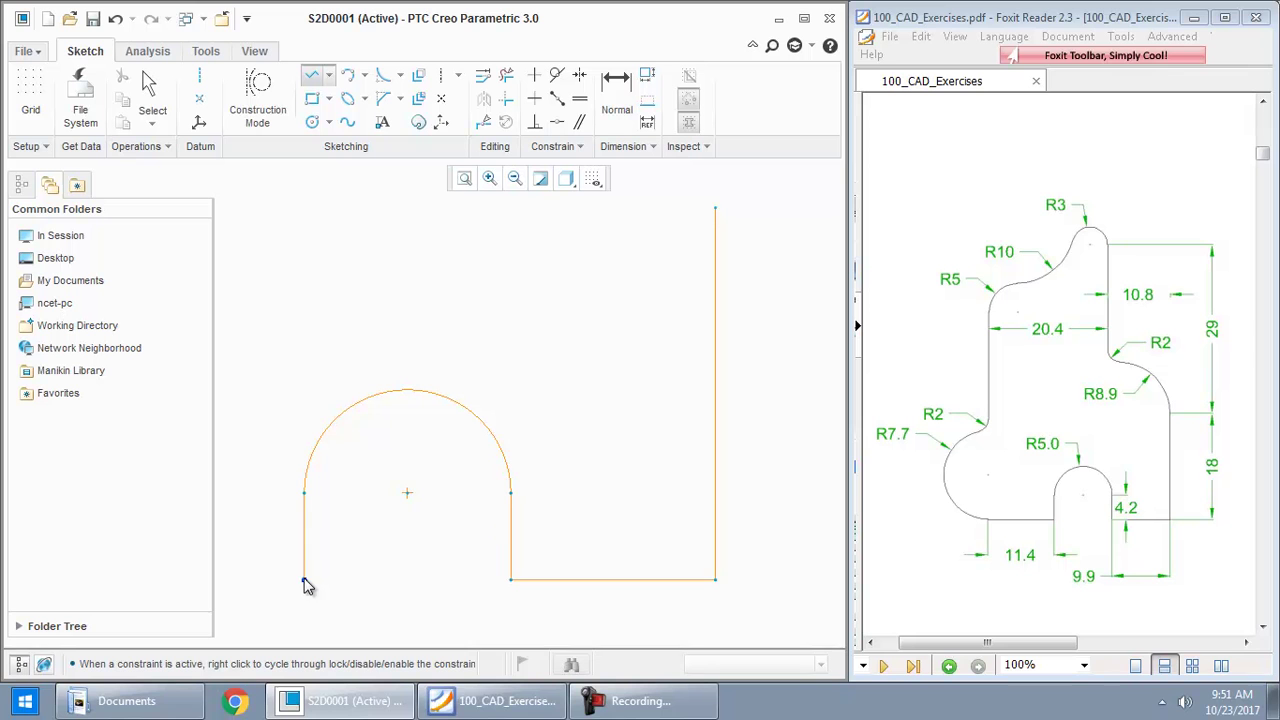
{"action": "left_click", "coordinate": [304, 581]}
{"action": "left_click", "coordinate": [240, 580]}
{"action": "middle_click", "coordinate": [268, 532]}
{"action": "middle_click", "coordinate": [270, 502]}
{"action": "scroll", "coordinate": [612, 460], "scroll_direction": "up", "scroll_amount": 1}
{"action": "scroll", "coordinate": [612, 460], "scroll_direction": "up", "scroll_amount": 1}
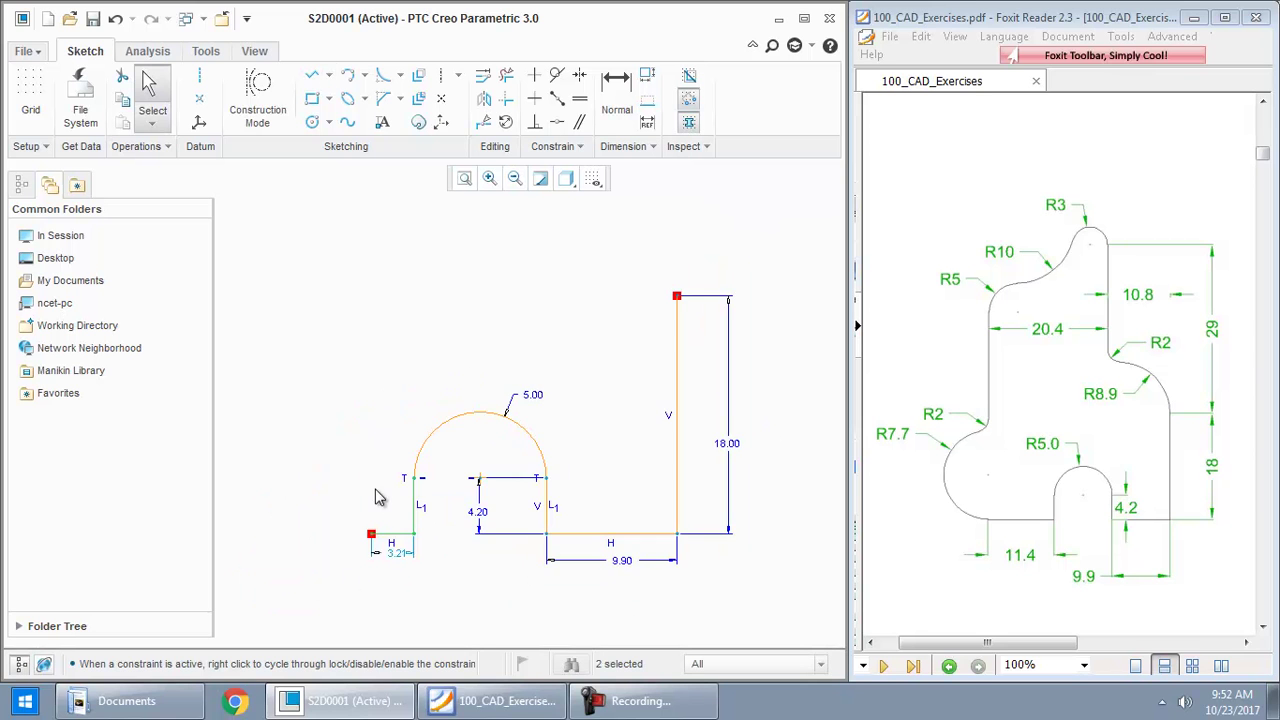
{"action": "scroll", "coordinate": [377, 495], "scroll_direction": "up", "scroll_amount": 1}
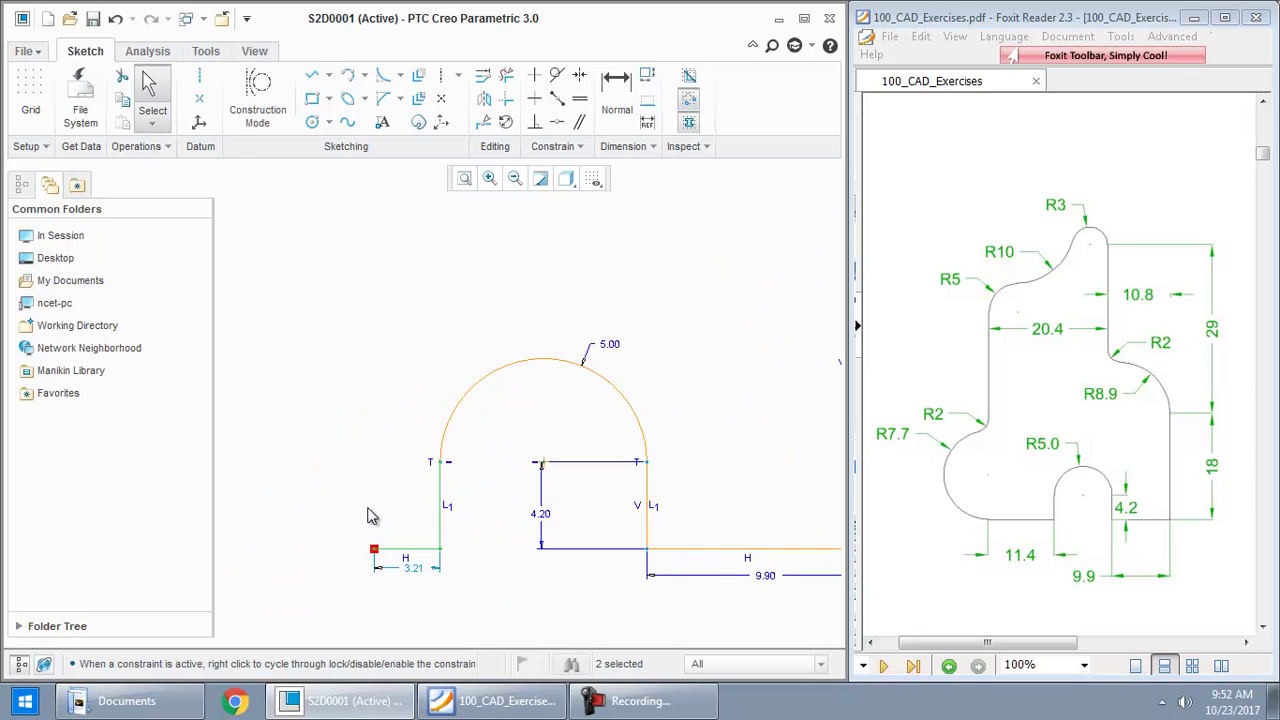
{"action": "double_click", "coordinate": [417, 570]}
{"action": "type", "text": "11"}
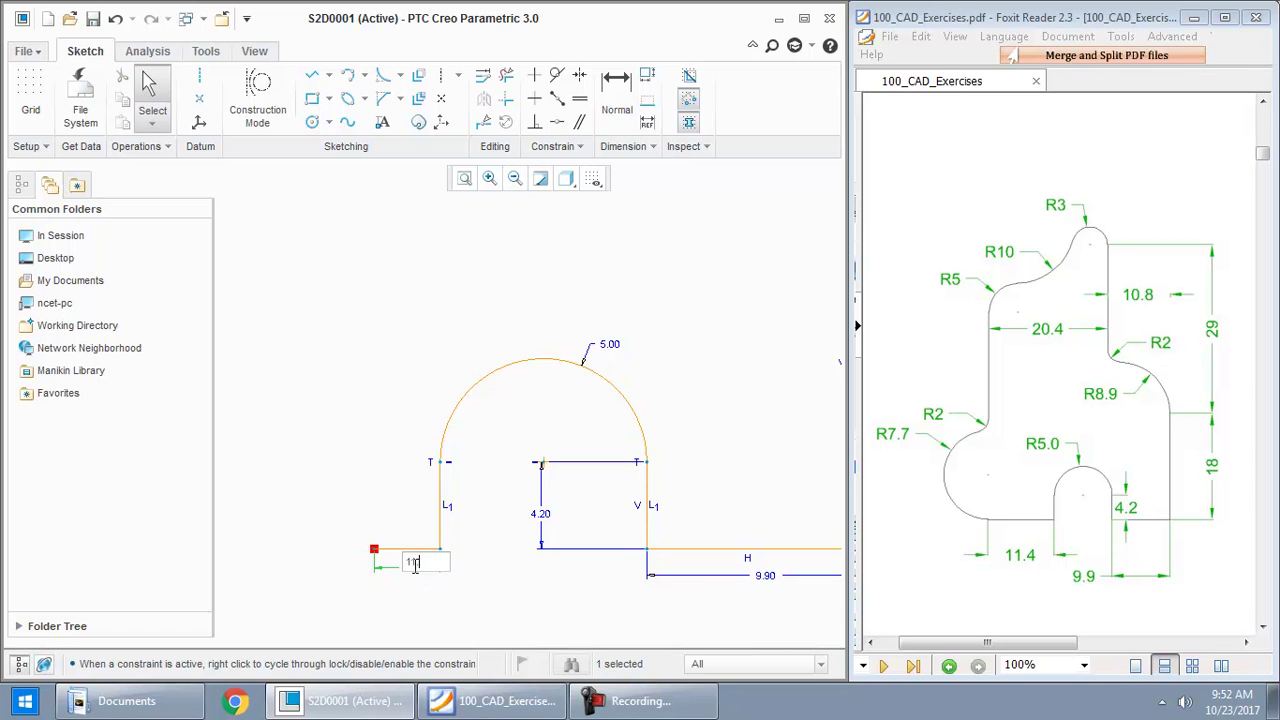
{"action": "type", "text": ".4"}
{"action": "key", "text": "Return"}
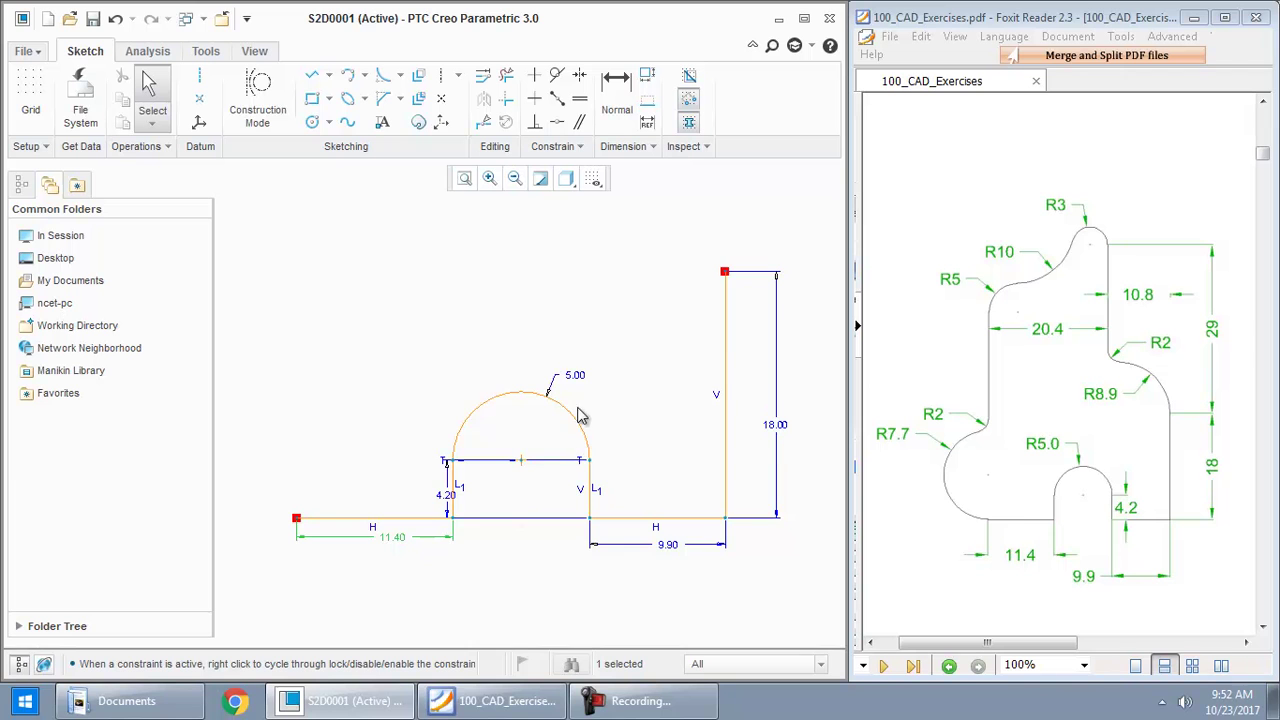
- Move the 4.20 dimension beside the arc and draw the tall vertical left edge
{"action": "scroll", "coordinate": [600, 623], "scroll_direction": "down", "scroll_amount": 3}
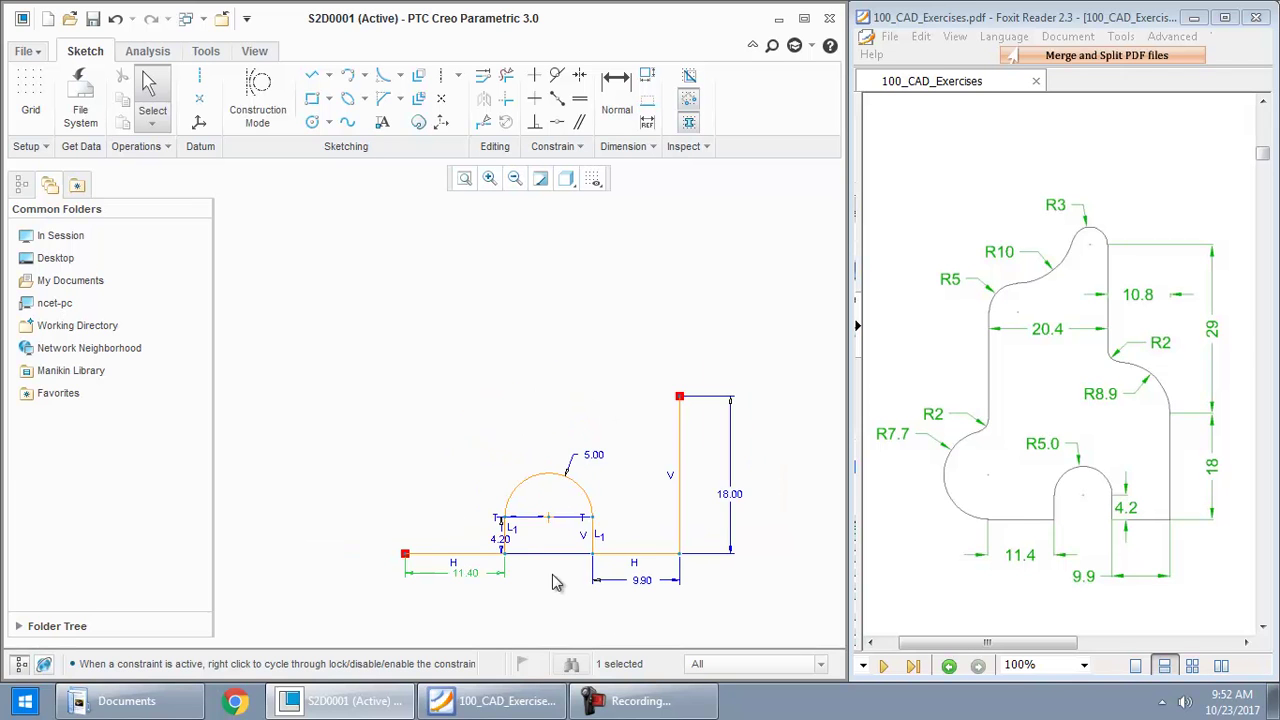
{"action": "left_click_drag", "start_coordinate": [466, 535], "coordinate": [566, 540]}
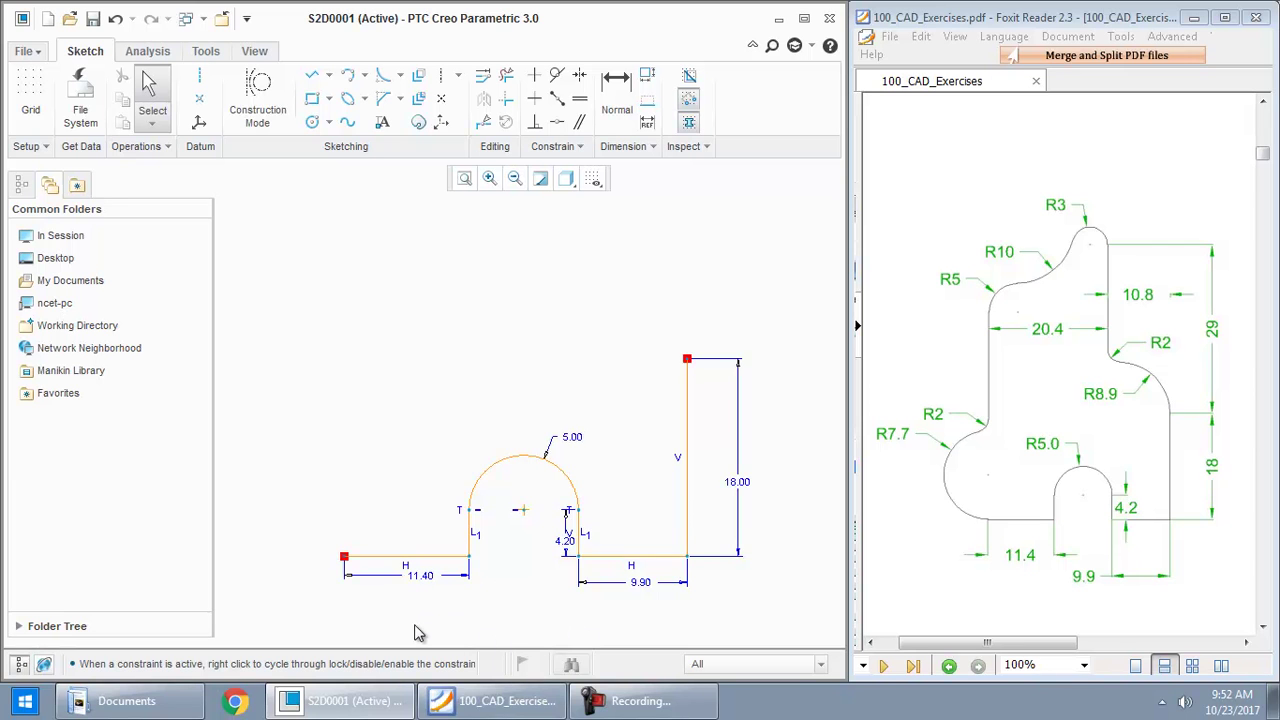
{"action": "scroll", "coordinate": [418, 630], "scroll_direction": "down", "scroll_amount": 3}
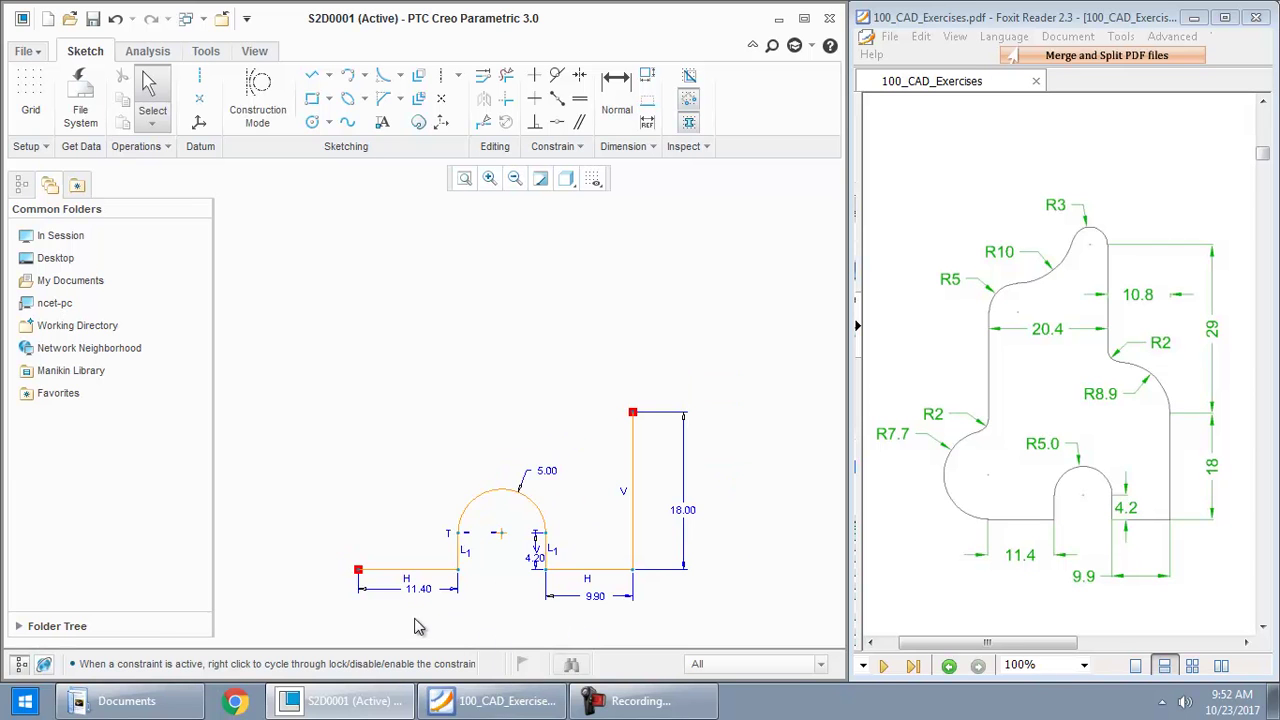
{"action": "left_click", "coordinate": [311, 76]}
{"action": "left_click", "coordinate": [359, 570]}
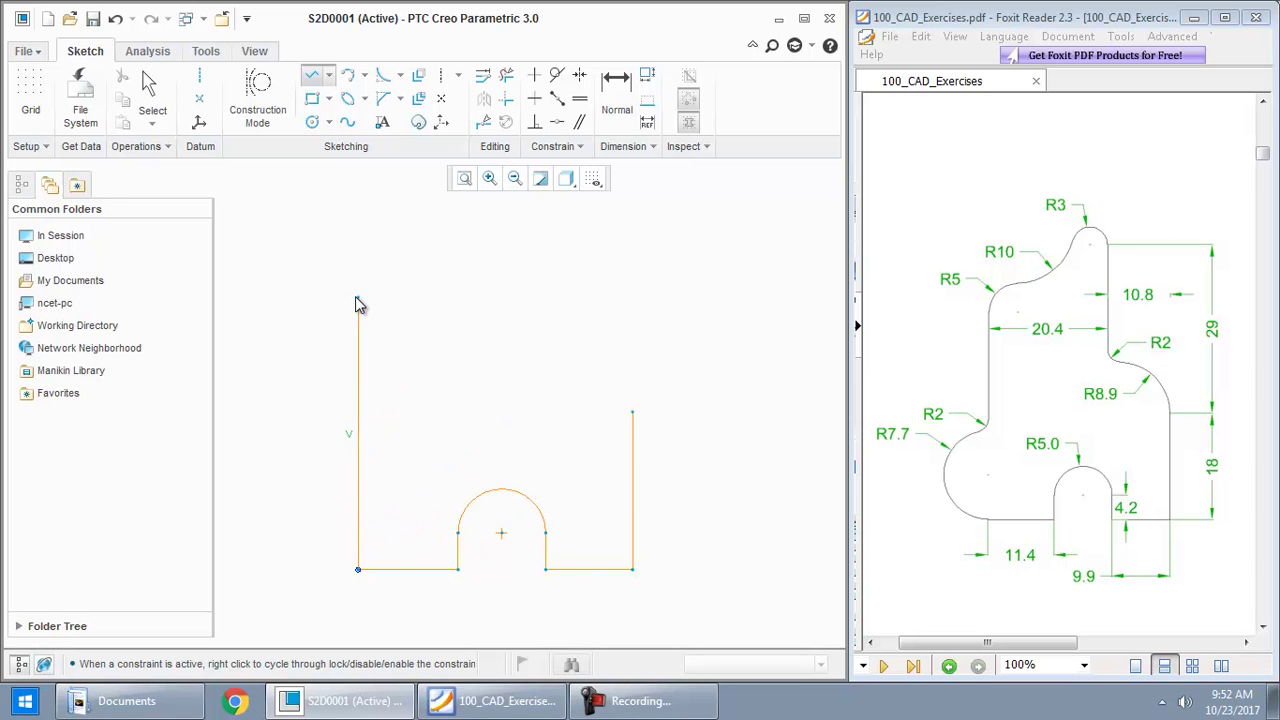
{"action": "left_click", "coordinate": [357, 298]}
{"action": "middle_click", "coordinate": [414, 383]}
{"action": "middle_click", "coordinate": [414, 383]}
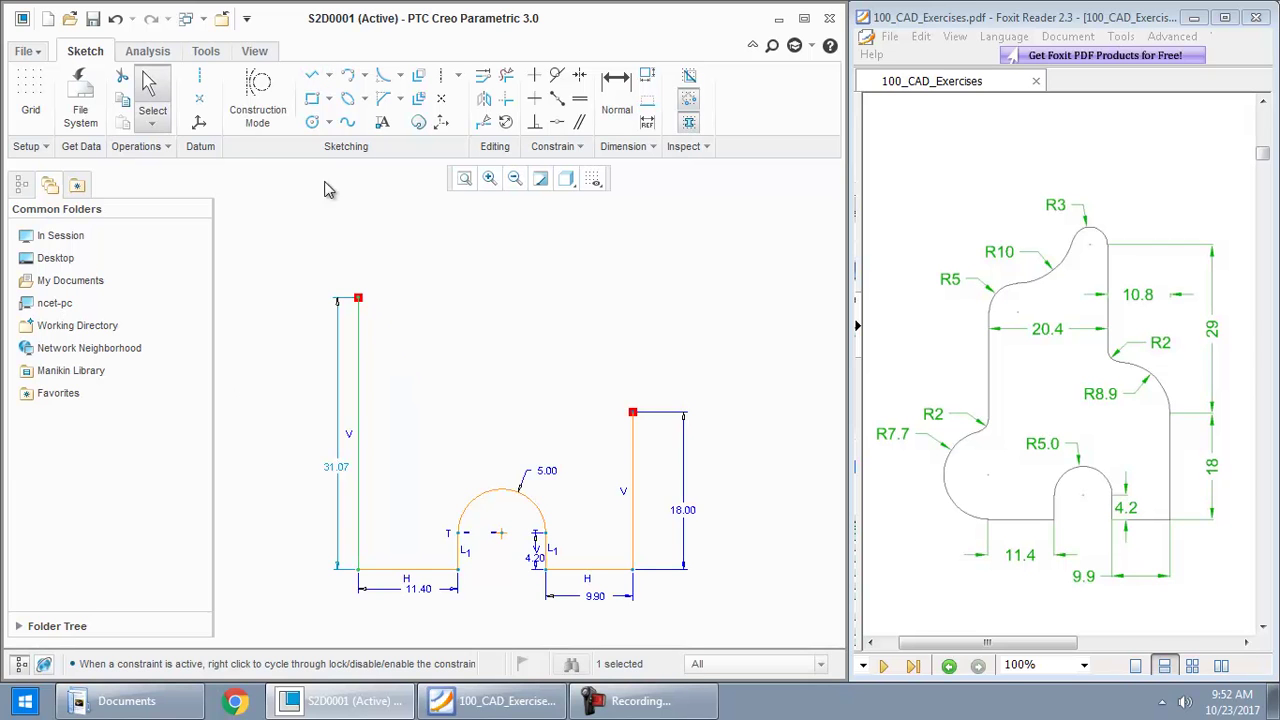
{"action": "left_click", "coordinate": [312, 122]}
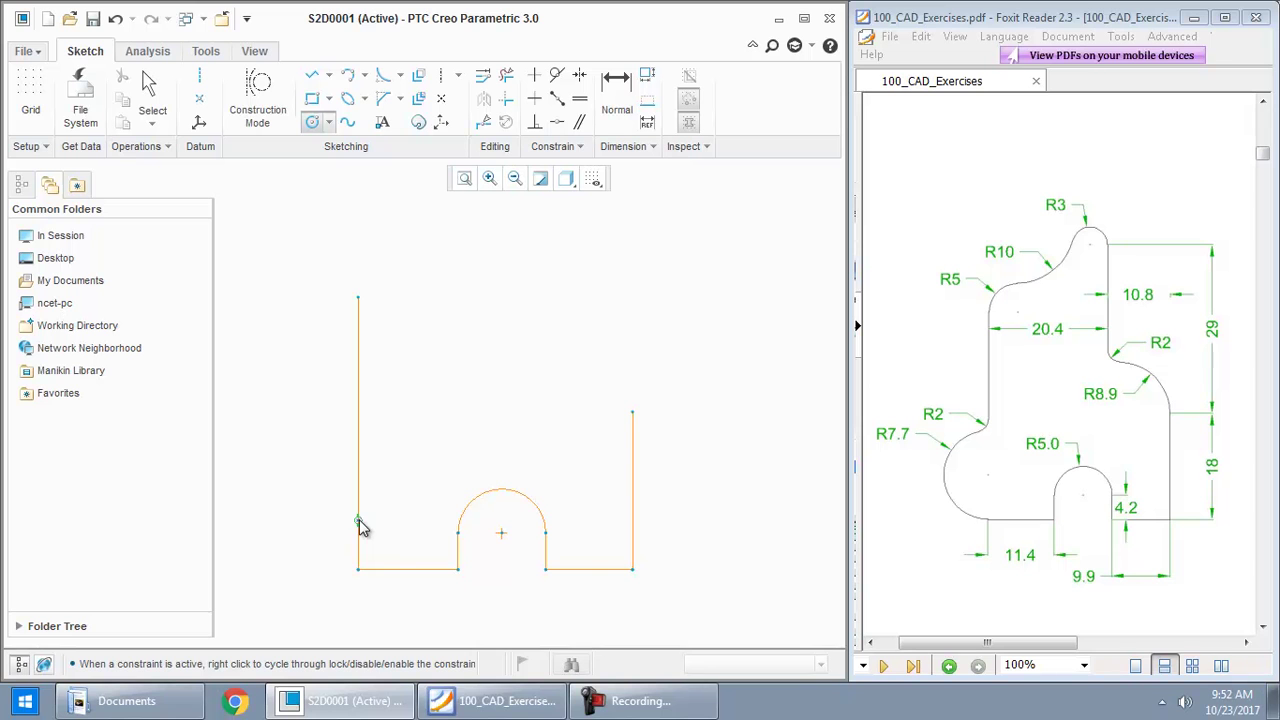
- Place a circle on the left edge and trim it and the inner edge into an arc
{"action": "left_click", "coordinate": [360, 523]}
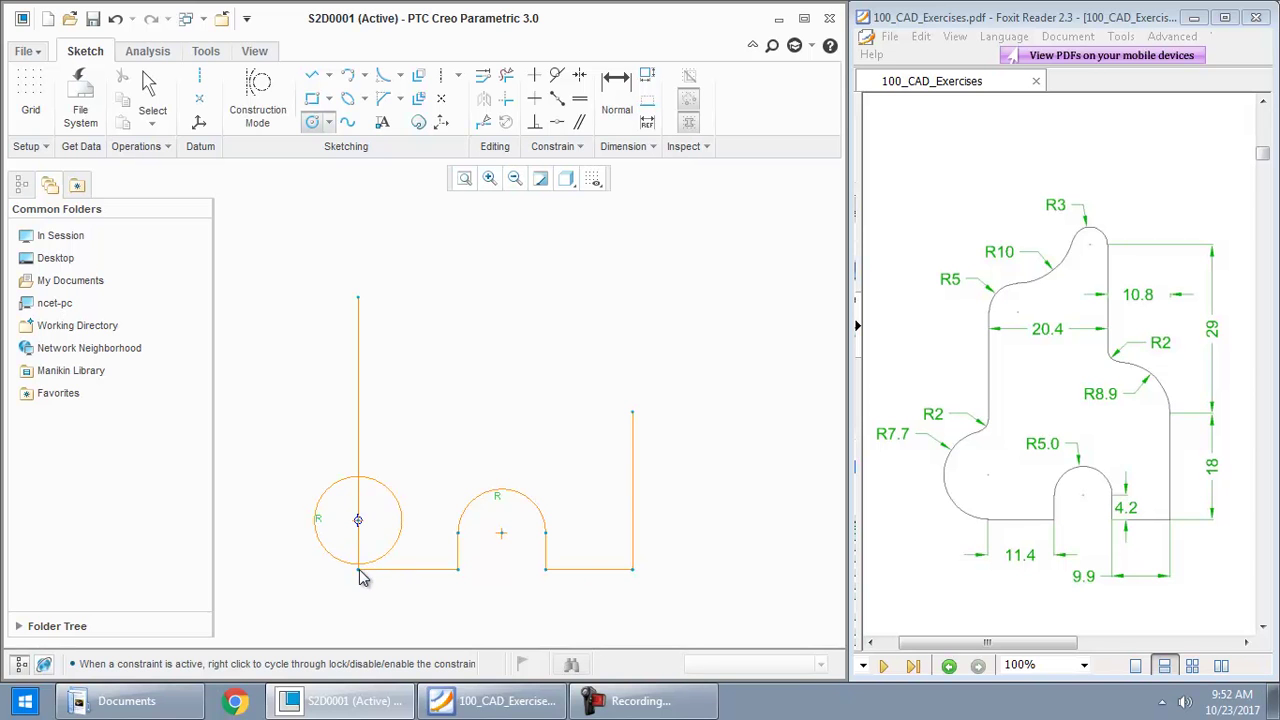
{"action": "middle_click", "coordinate": [437, 452]}
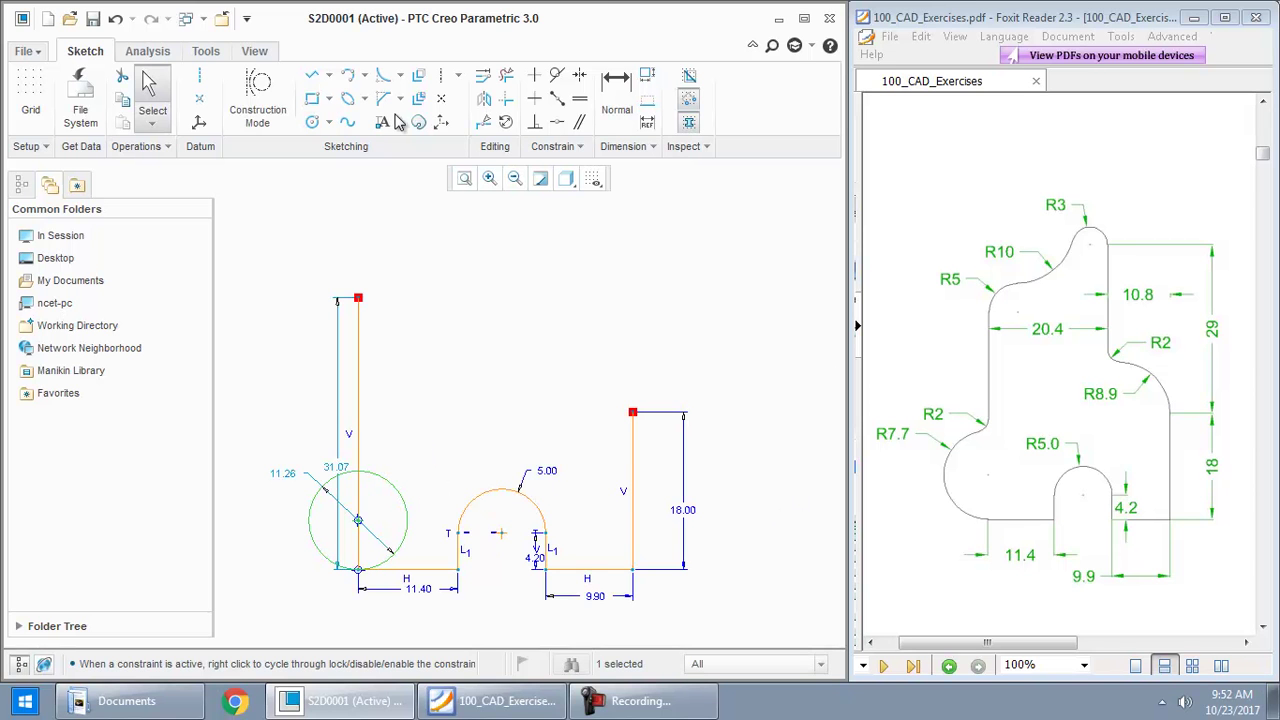
{"action": "left_click", "coordinate": [506, 76]}
{"action": "left_click_drag", "start_coordinate": [391, 443], "coordinate": [393, 505]}
{"action": "left_click", "coordinate": [358, 505]}
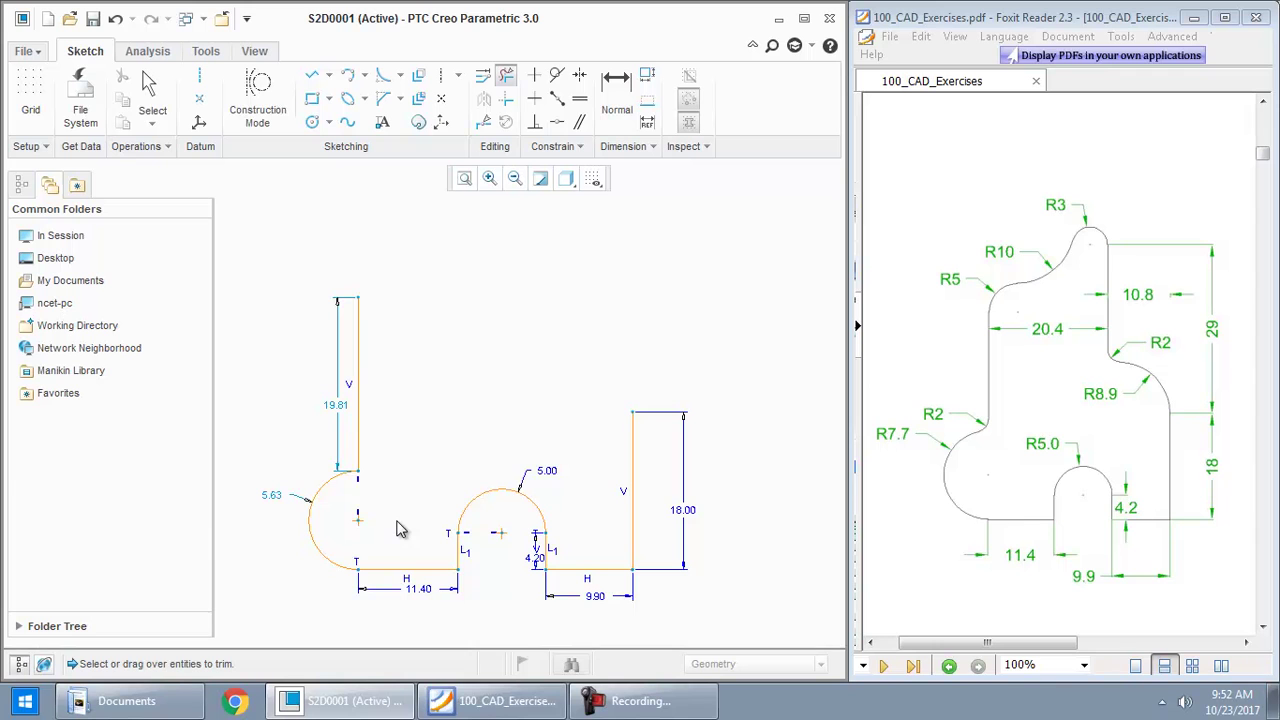
{"action": "middle_click", "coordinate": [396, 529]}
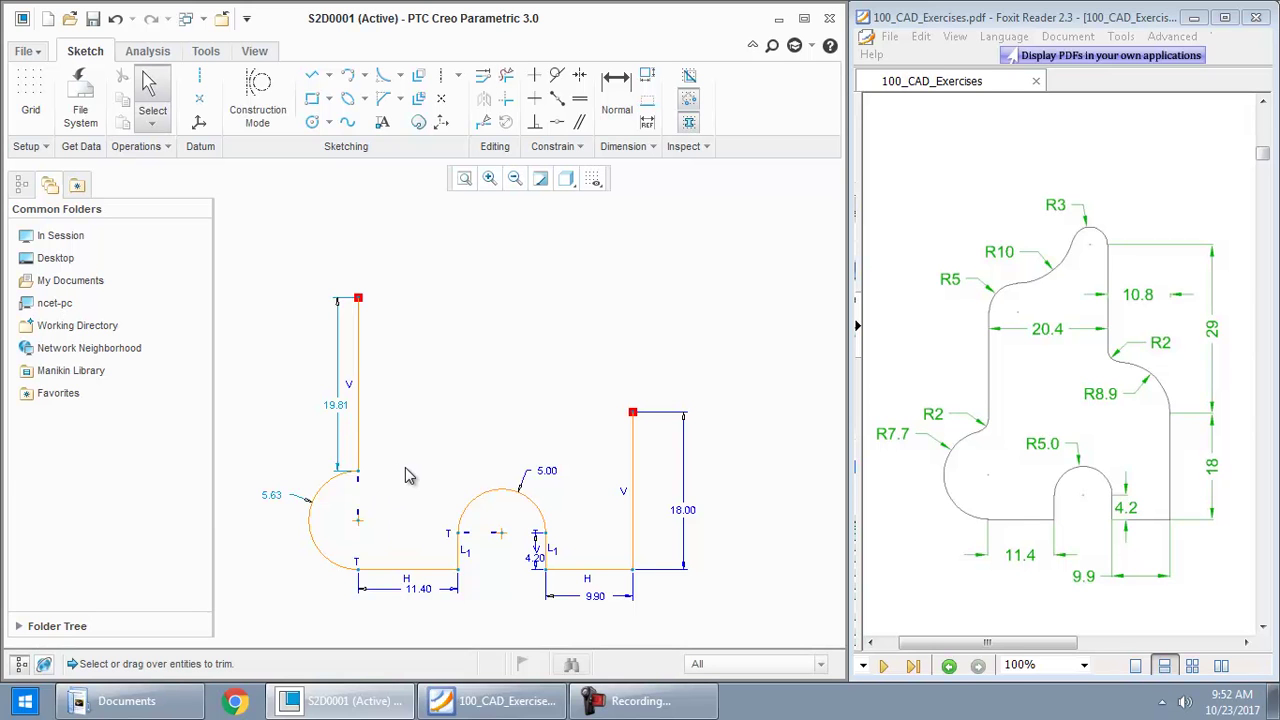
- Fillet the arc to the left edge, then set the arc radius to 7.7 and fillet to 2
{"action": "left_click", "coordinate": [384, 77]}
{"action": "left_click", "coordinate": [340, 487]}
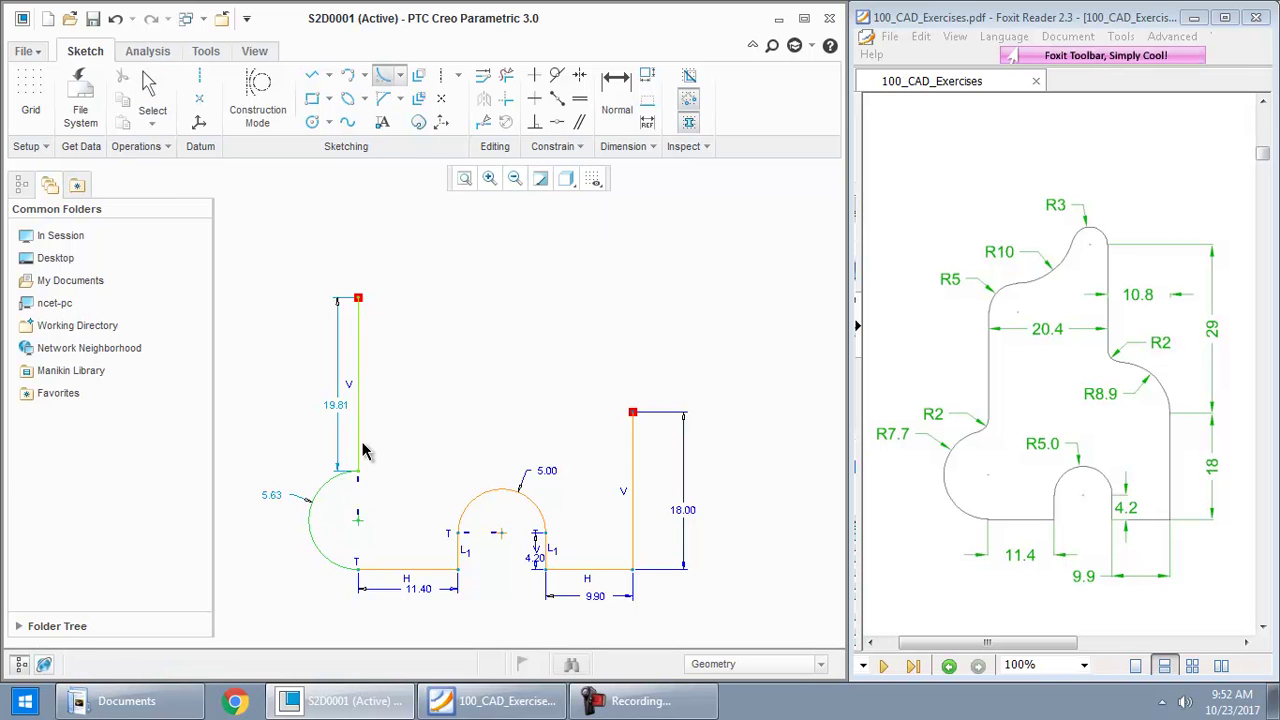
{"action": "left_click", "coordinate": [357, 457]}
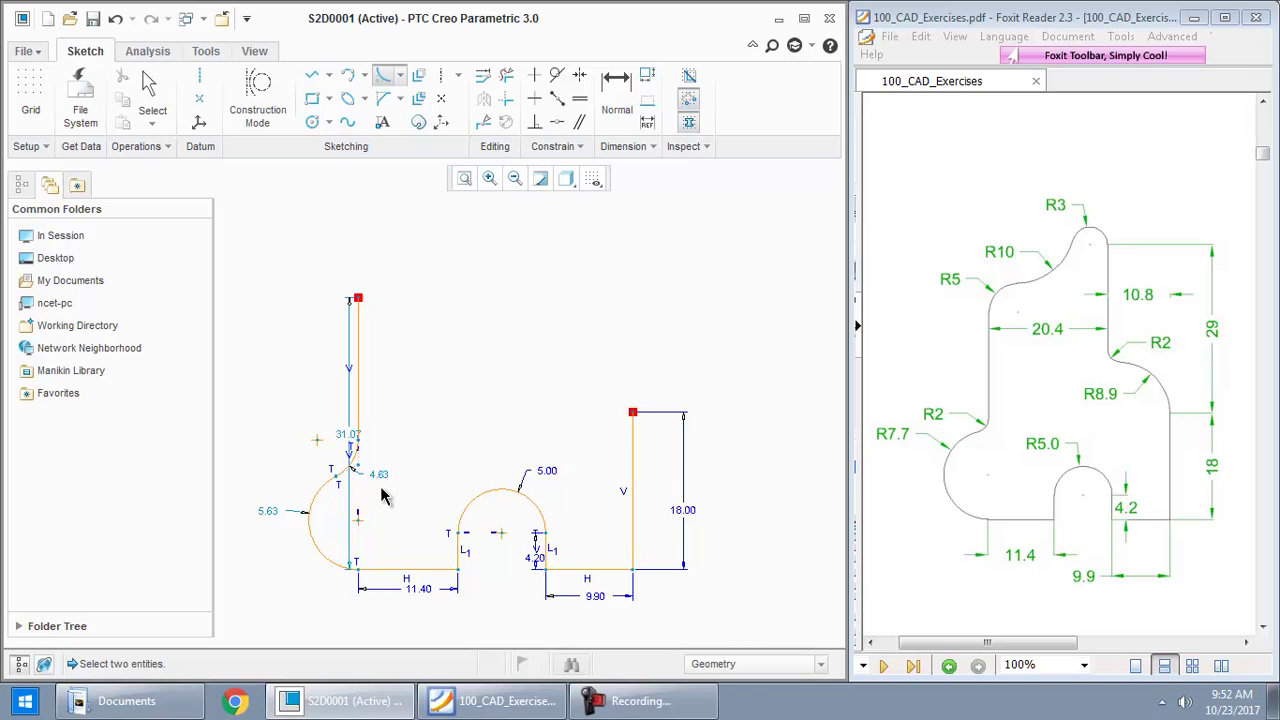
{"action": "middle_click", "coordinate": [386, 493]}
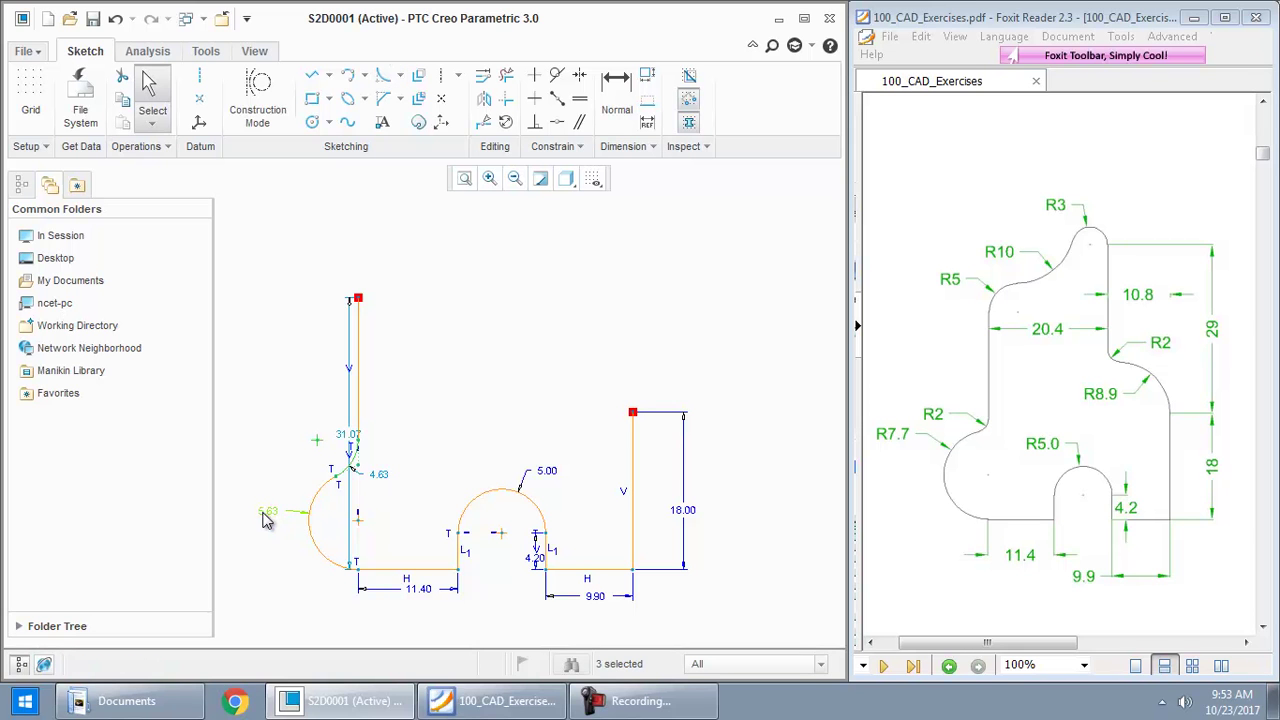
{"action": "double_click", "coordinate": [266, 514]}
{"action": "type", "text": "7"}
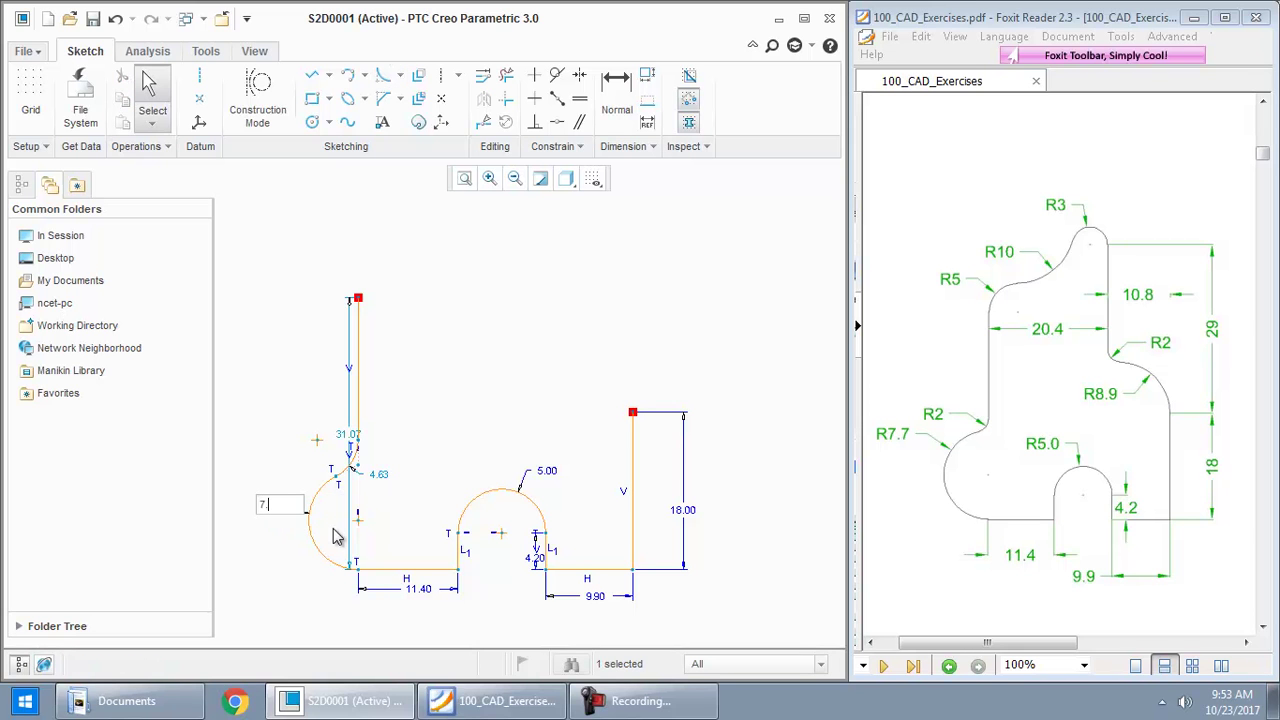
{"action": "type", "text": ".7"}
{"action": "key", "text": "Return"}
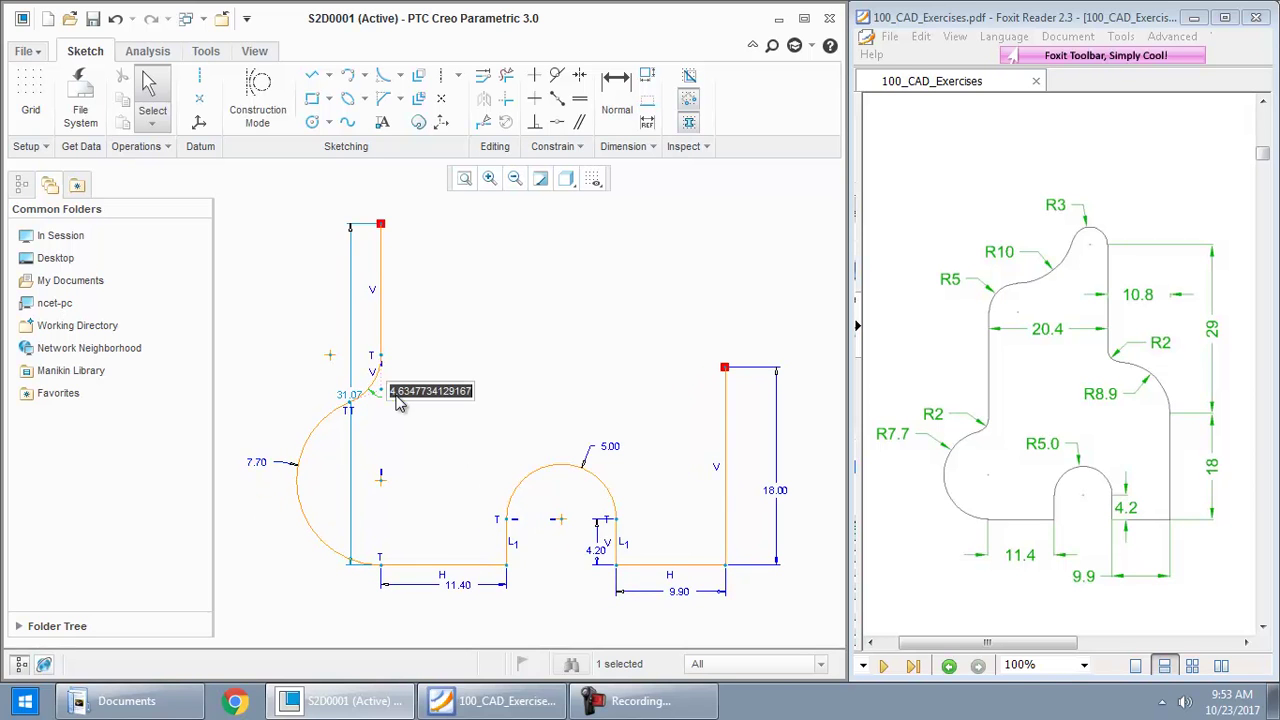
{"action": "type", "text": "2"}
{"action": "key", "text": "Return"}
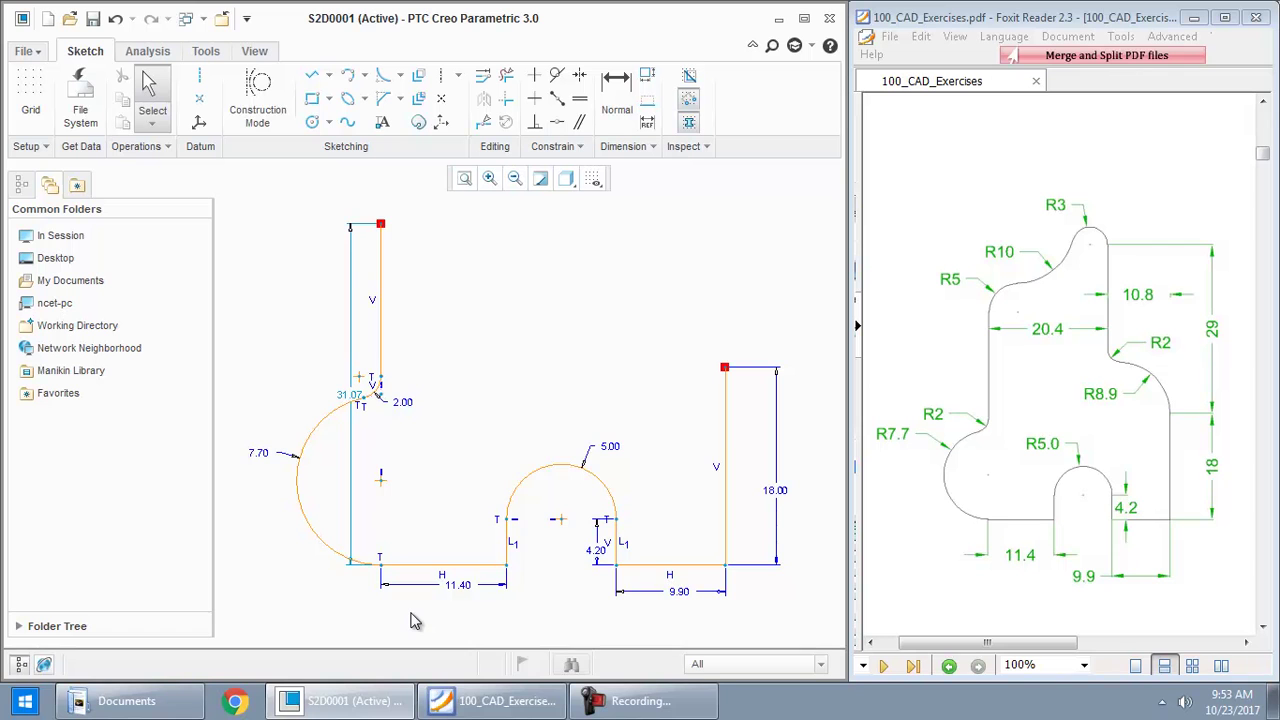
{"action": "scroll", "coordinate": [308, 617], "scroll_direction": "down", "scroll_amount": 2}
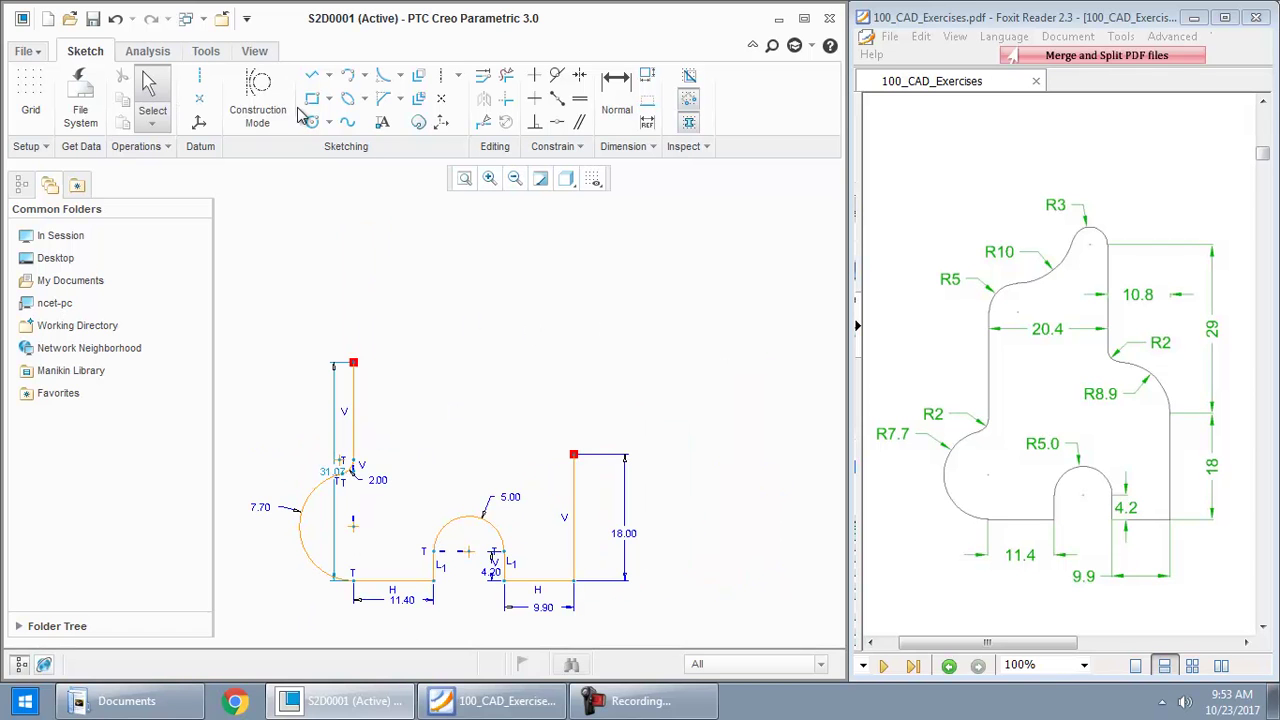
- Draw a tangent arc from the top of the 18.00 edge and change its radius from 8.43 to 8.9
{"action": "left_click", "coordinate": [347, 75]}
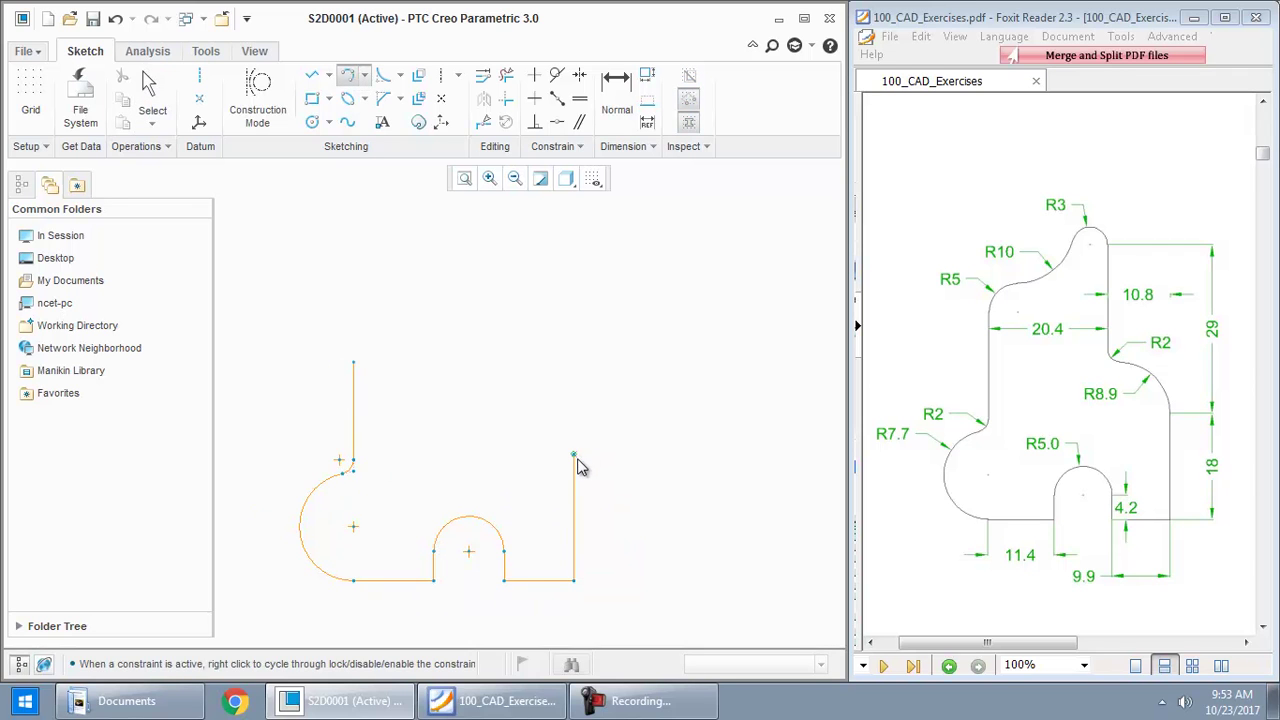
{"action": "left_click", "coordinate": [574, 456]}
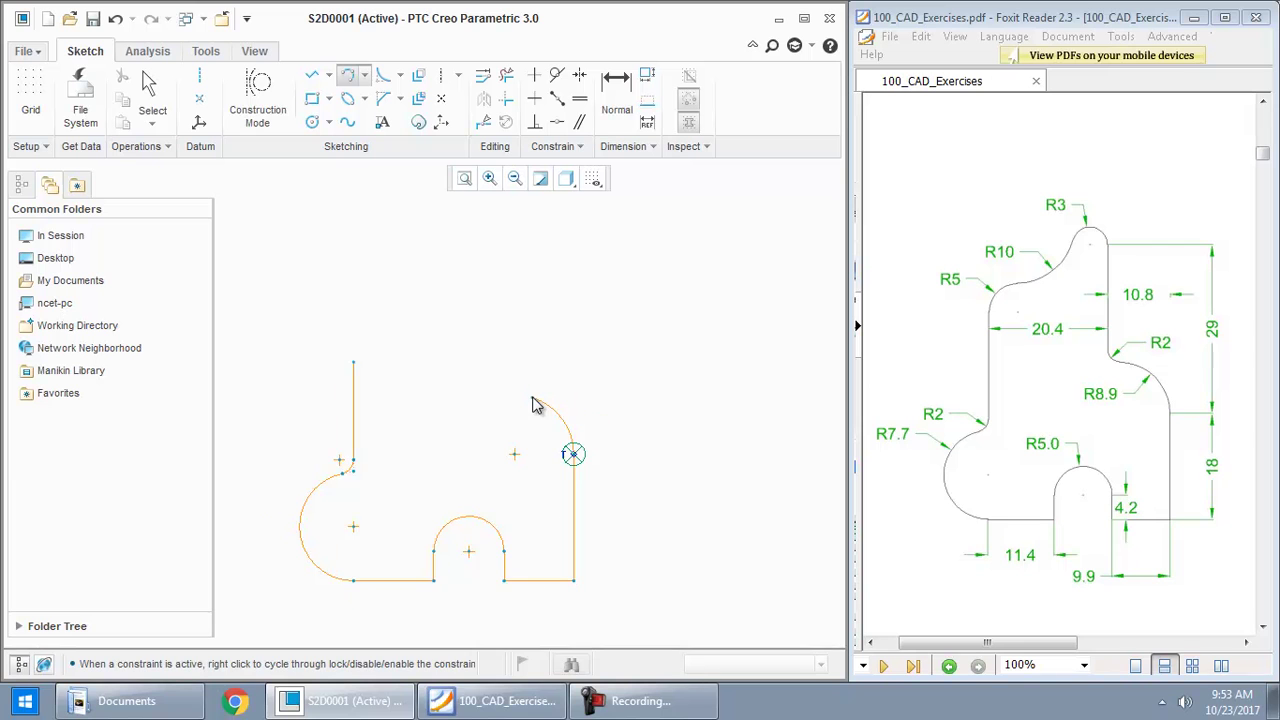
{"action": "left_click", "coordinate": [531, 400]}
{"action": "middle_click", "coordinate": [586, 374]}
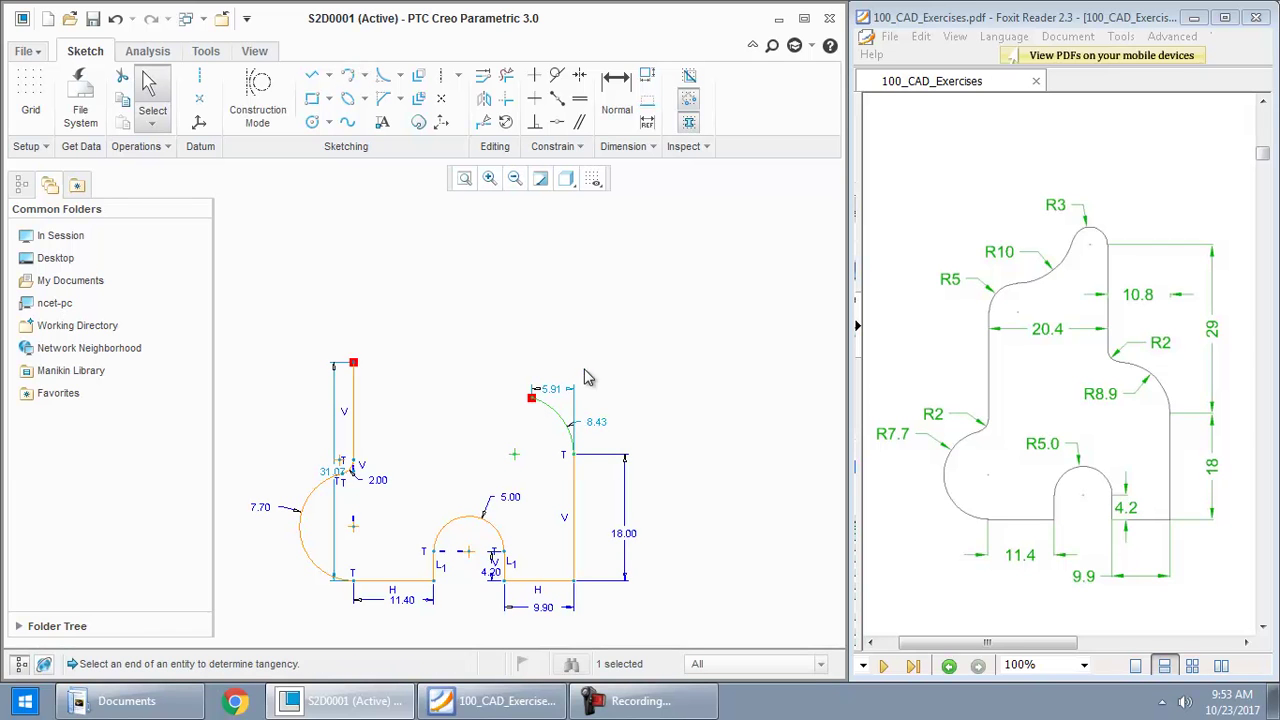
{"action": "double_click", "coordinate": [597, 428]}
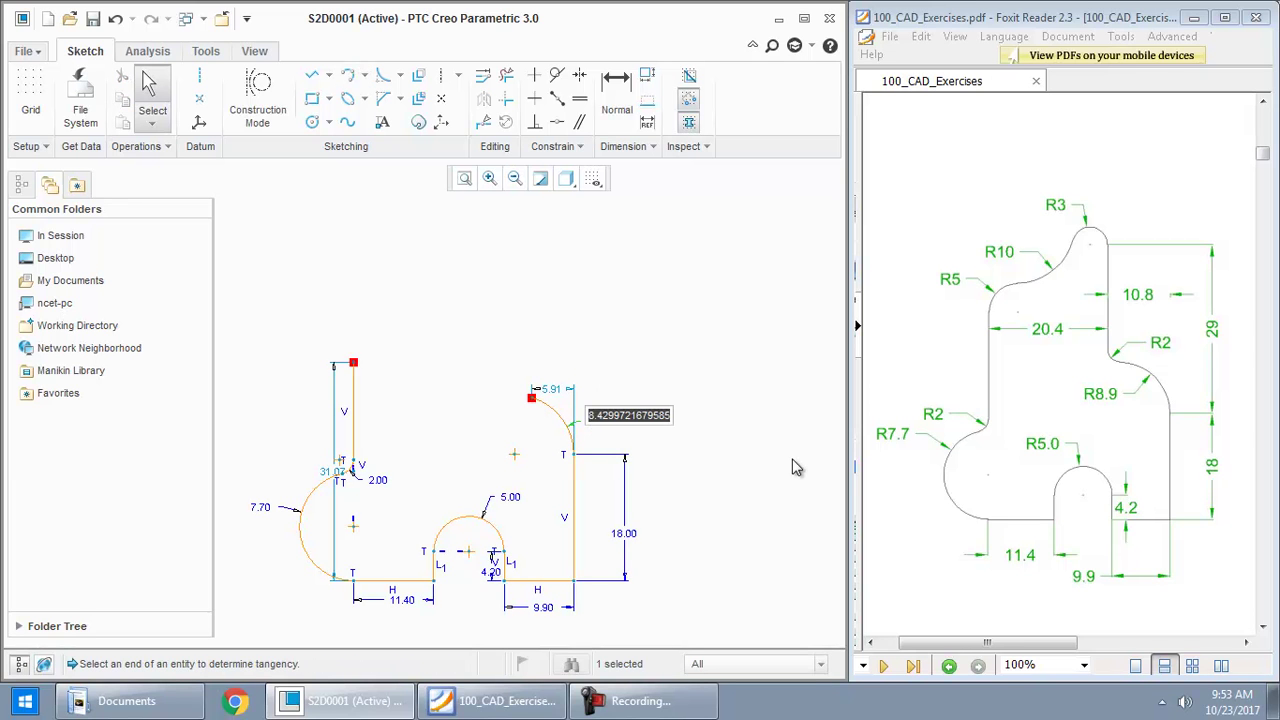
{"action": "type", "text": "8.9"}
{"action": "key", "text": "Return"}
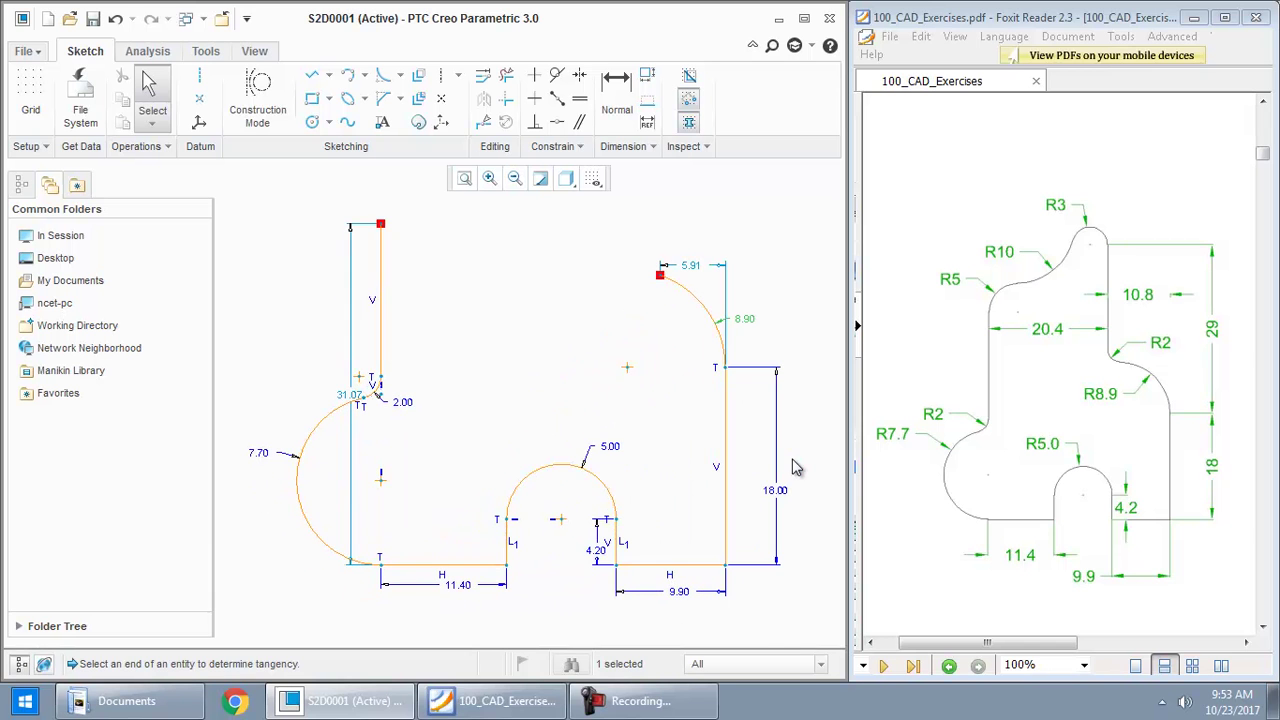
{"action": "scroll", "coordinate": [527, 547], "scroll_direction": "down", "scroll_amount": 2}
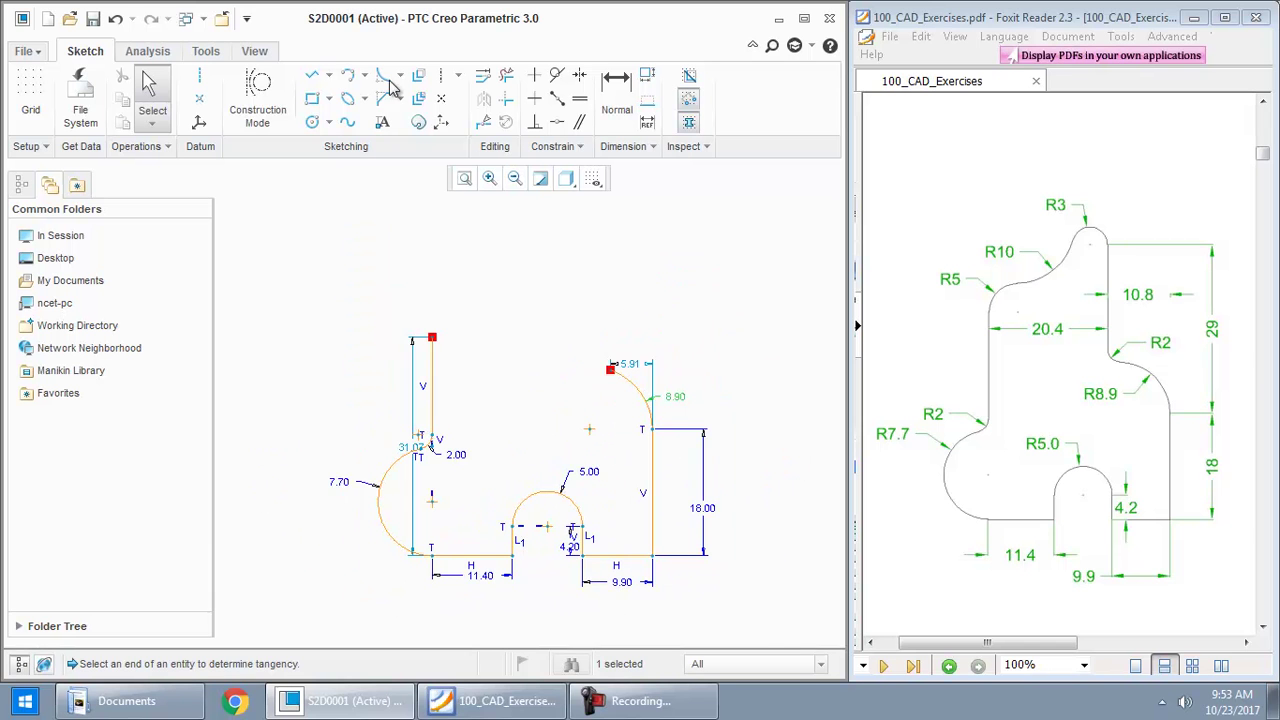
- Draw a tall vertical line ending just above the R8.90 arc
{"action": "left_click", "coordinate": [312, 75]}
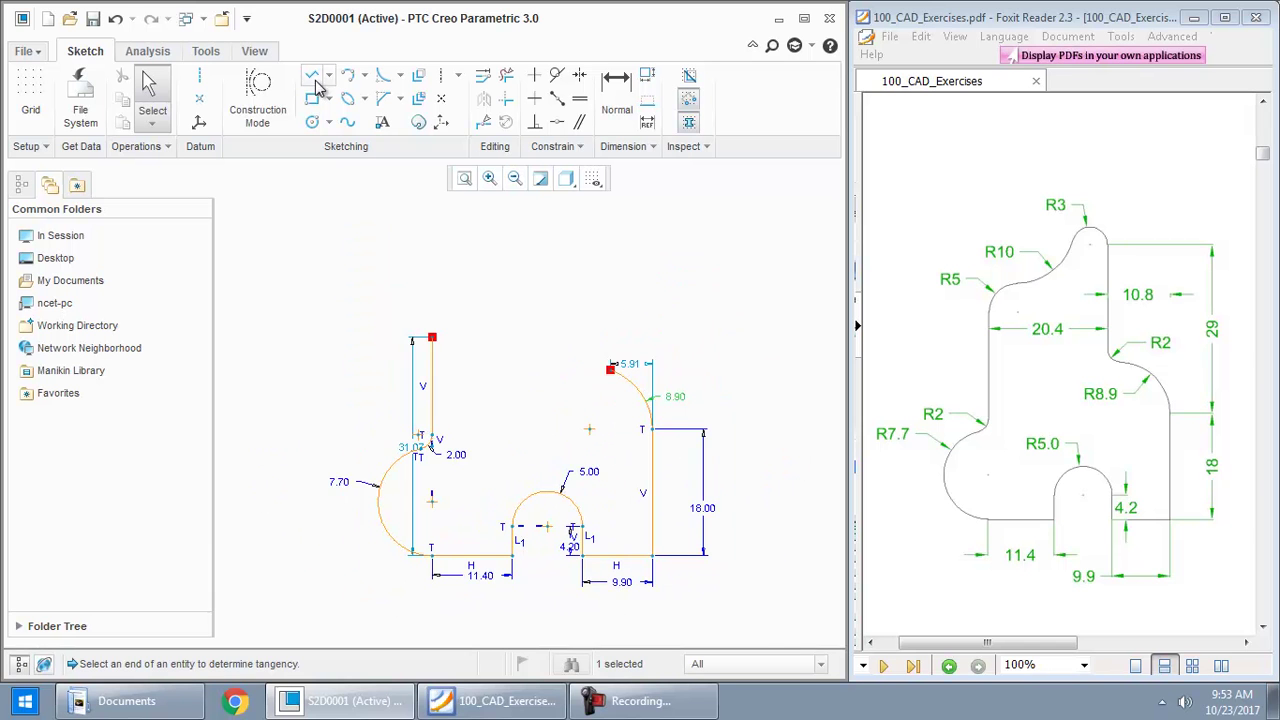
{"action": "left_click", "coordinate": [627, 272]}
{"action": "left_click", "coordinate": [627, 400]}
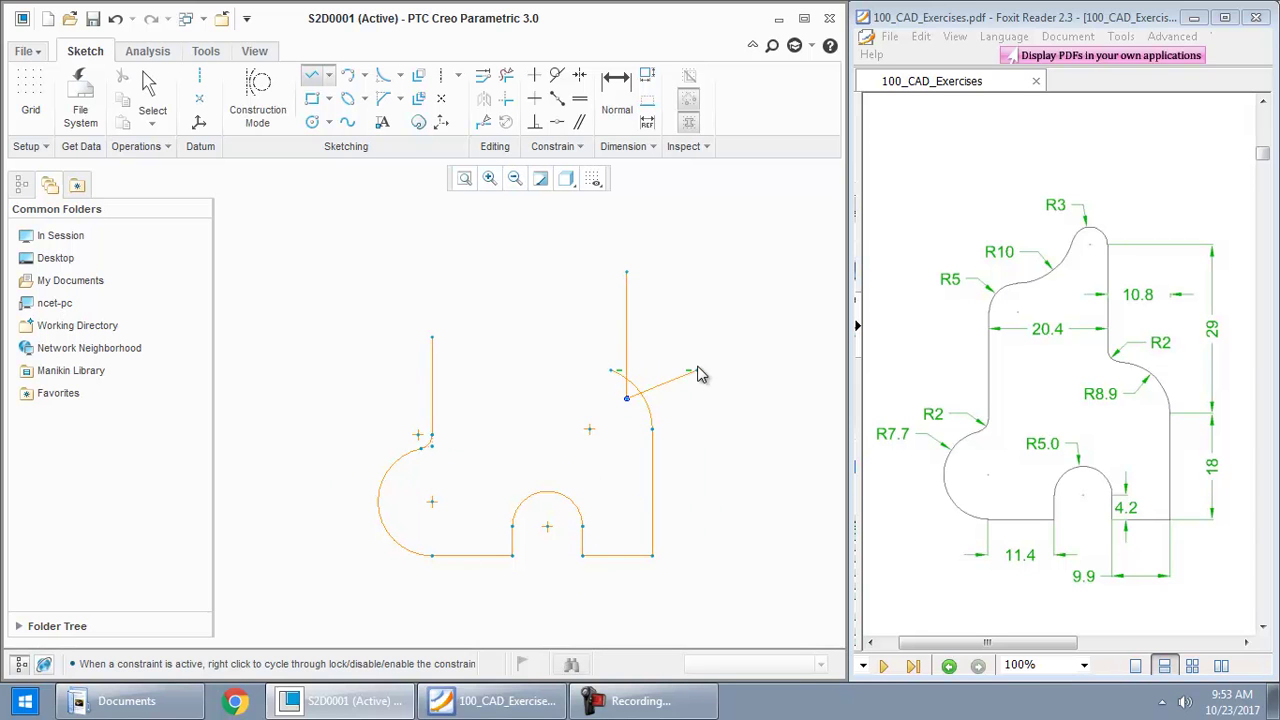
{"action": "middle_click", "coordinate": [700, 371]}
- Fillet the R8.90 arc to the vertical line with a radius of 2
{"action": "left_click", "coordinate": [386, 78]}
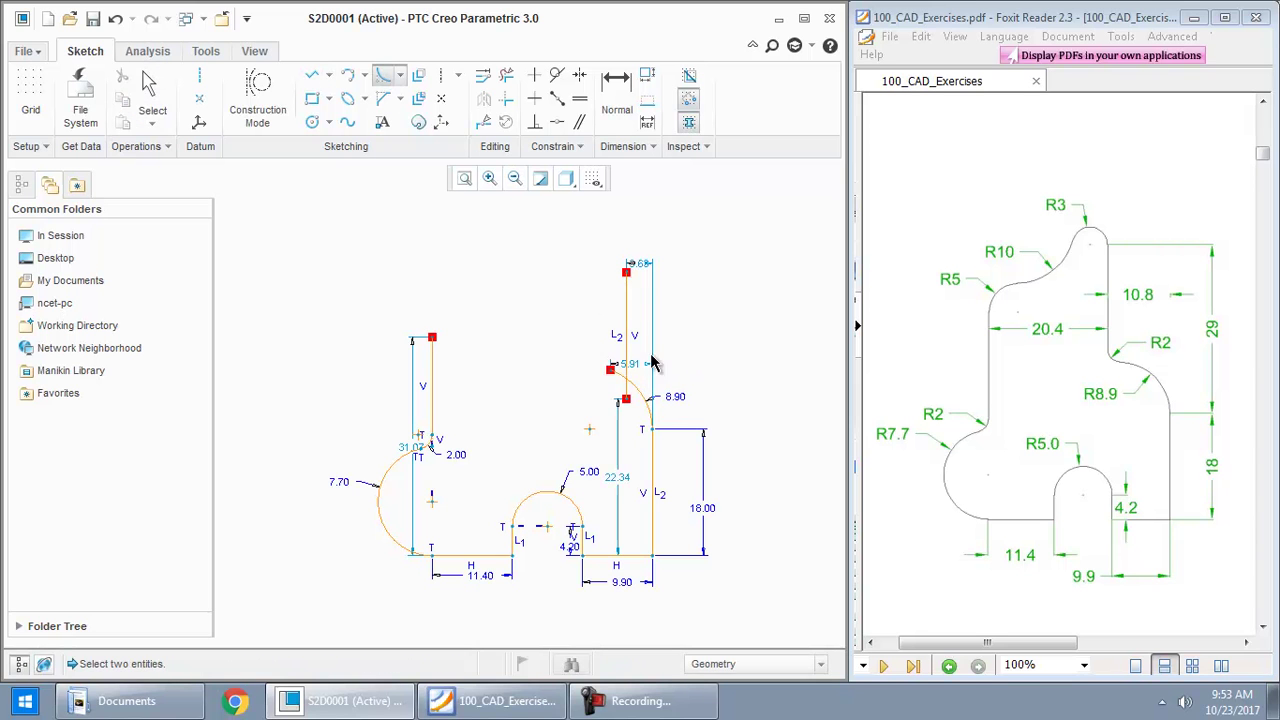
{"action": "left_click", "coordinate": [643, 397]}
{"action": "left_click", "coordinate": [628, 372]}
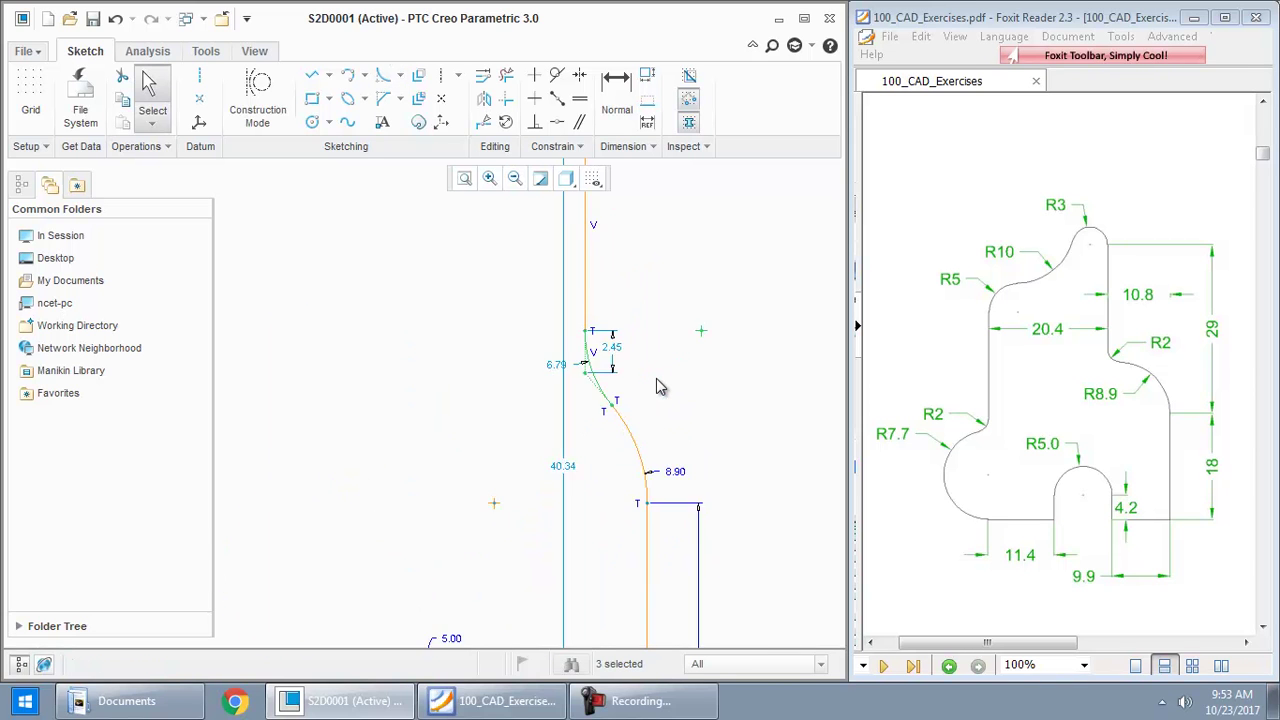
{"action": "double_click", "coordinate": [550, 363]}
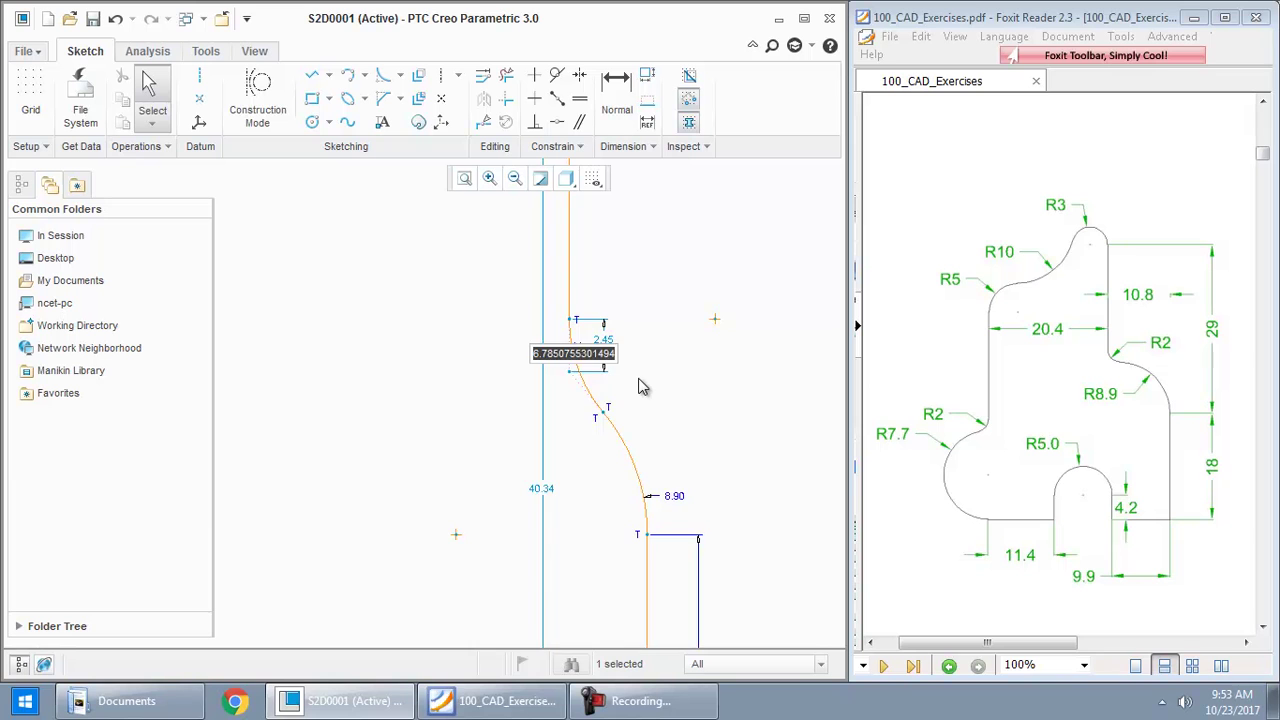
{"action": "type", "text": "2"}
{"action": "key", "text": "Return"}
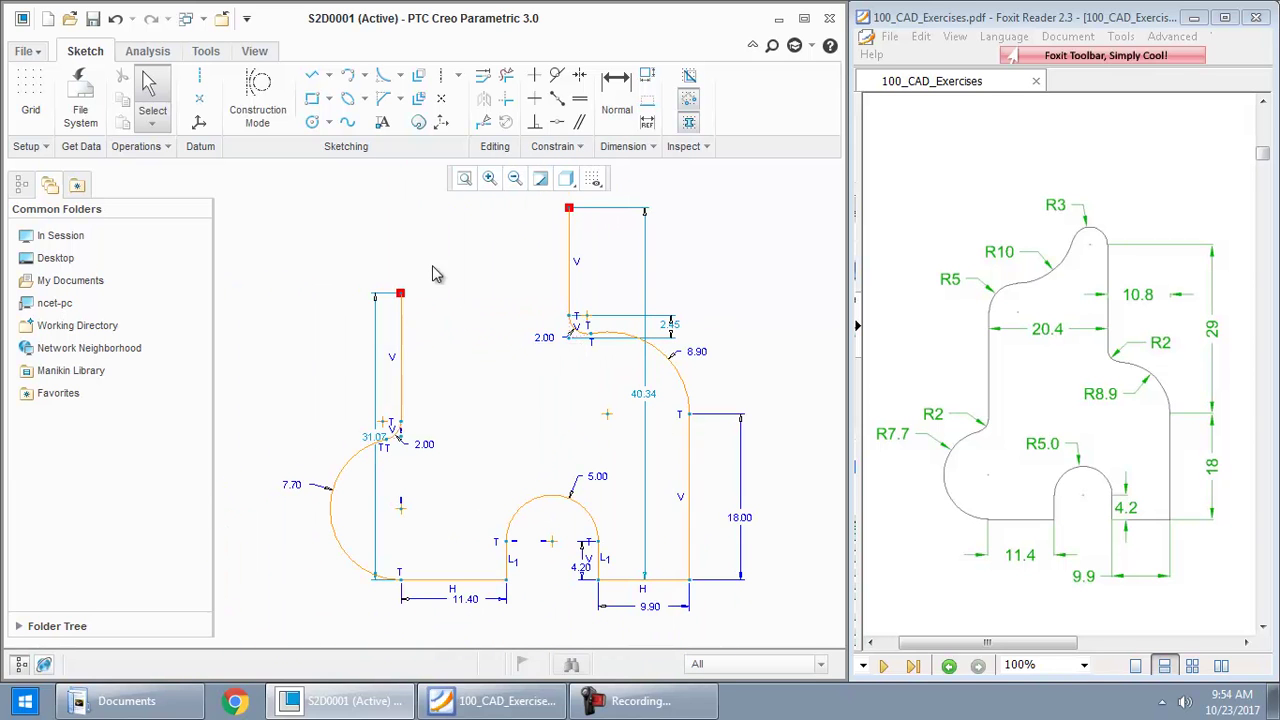
- Dimension the two upright tops 20.4 apart and the overall height at 29
{"action": "left_click", "coordinate": [617, 100]}
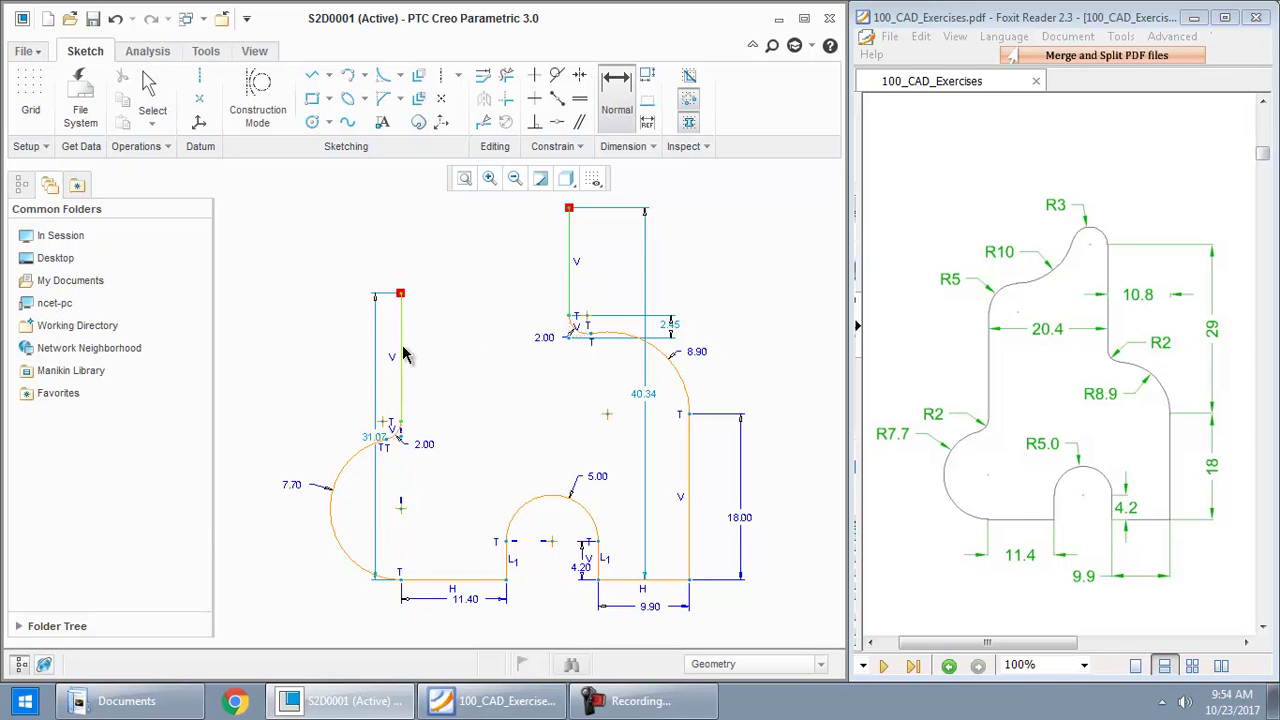
{"action": "middle_click", "coordinate": [492, 290]}
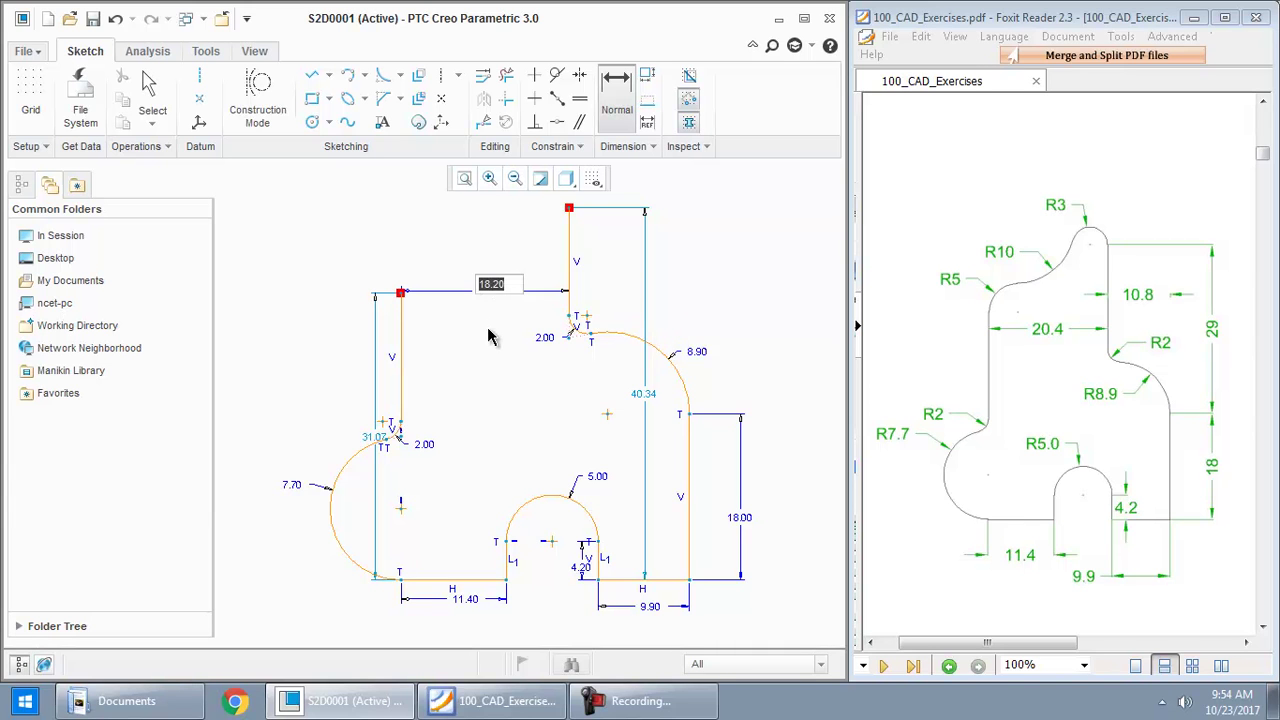
{"action": "type", "text": "20.4"}
{"action": "key", "text": "Return"}
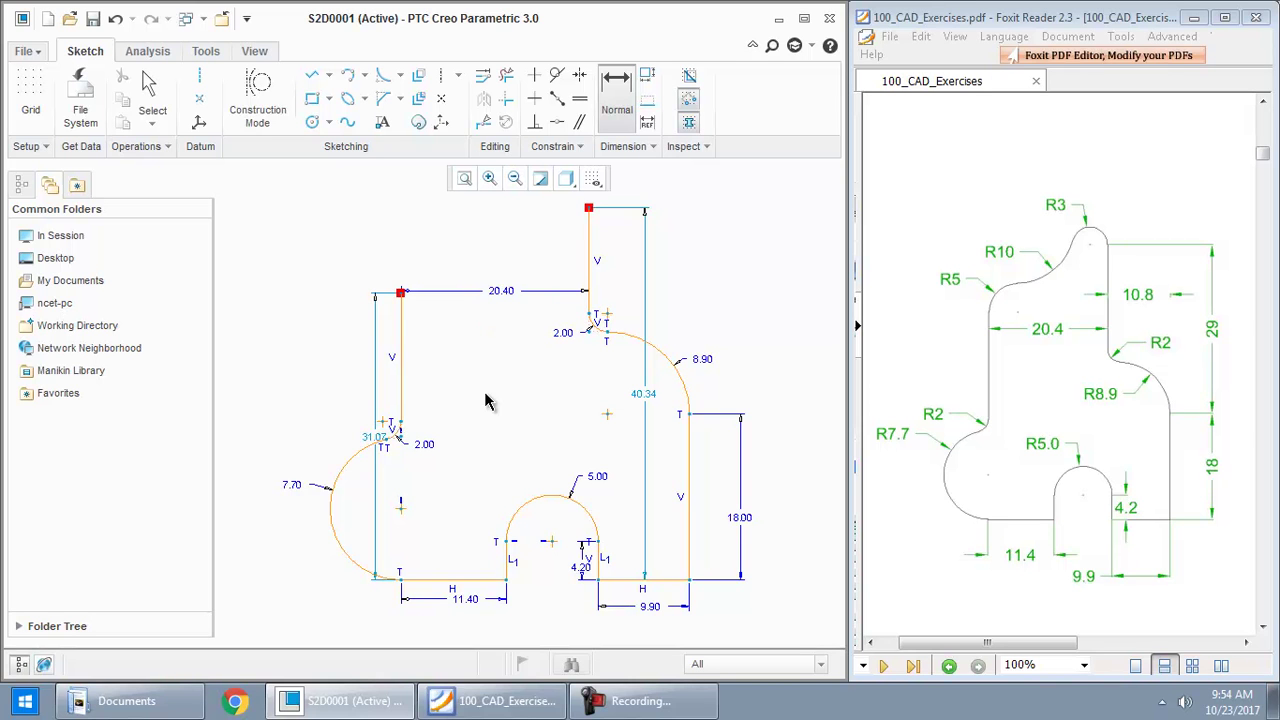
{"action": "scroll", "coordinate": [297, 516], "scroll_direction": "down", "scroll_amount": 1}
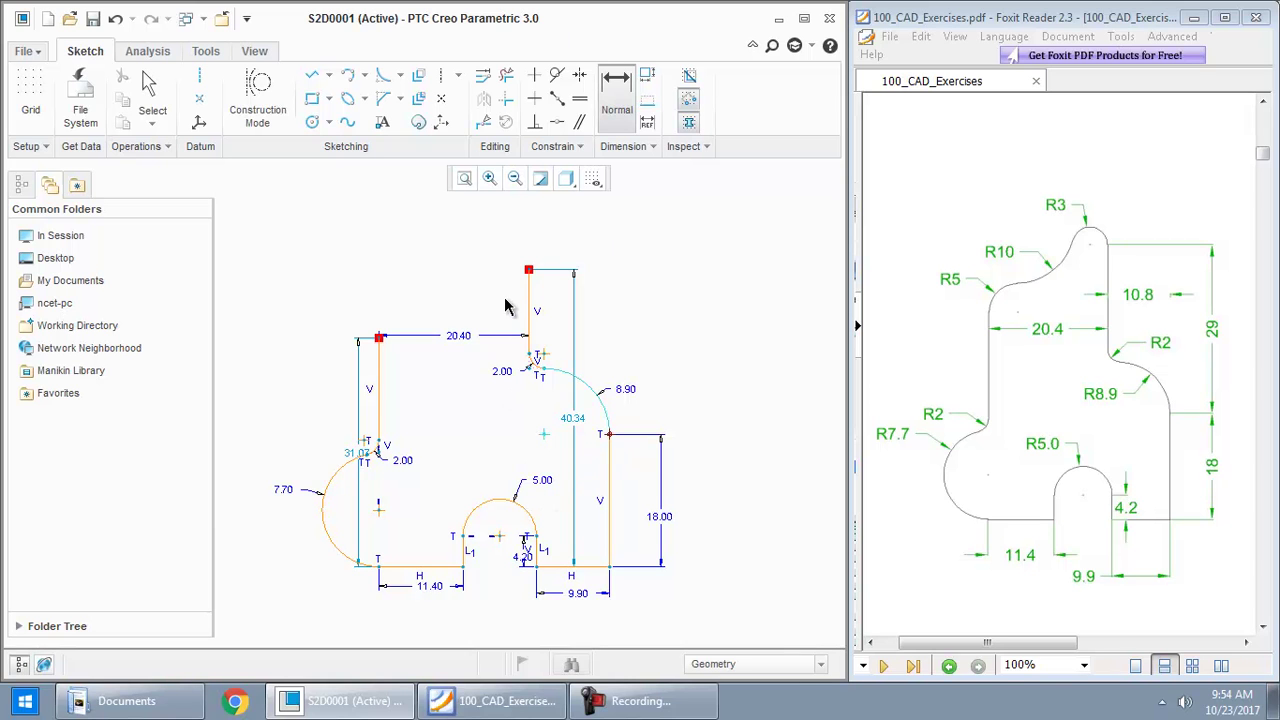
{"action": "middle_click", "coordinate": [773, 350]}
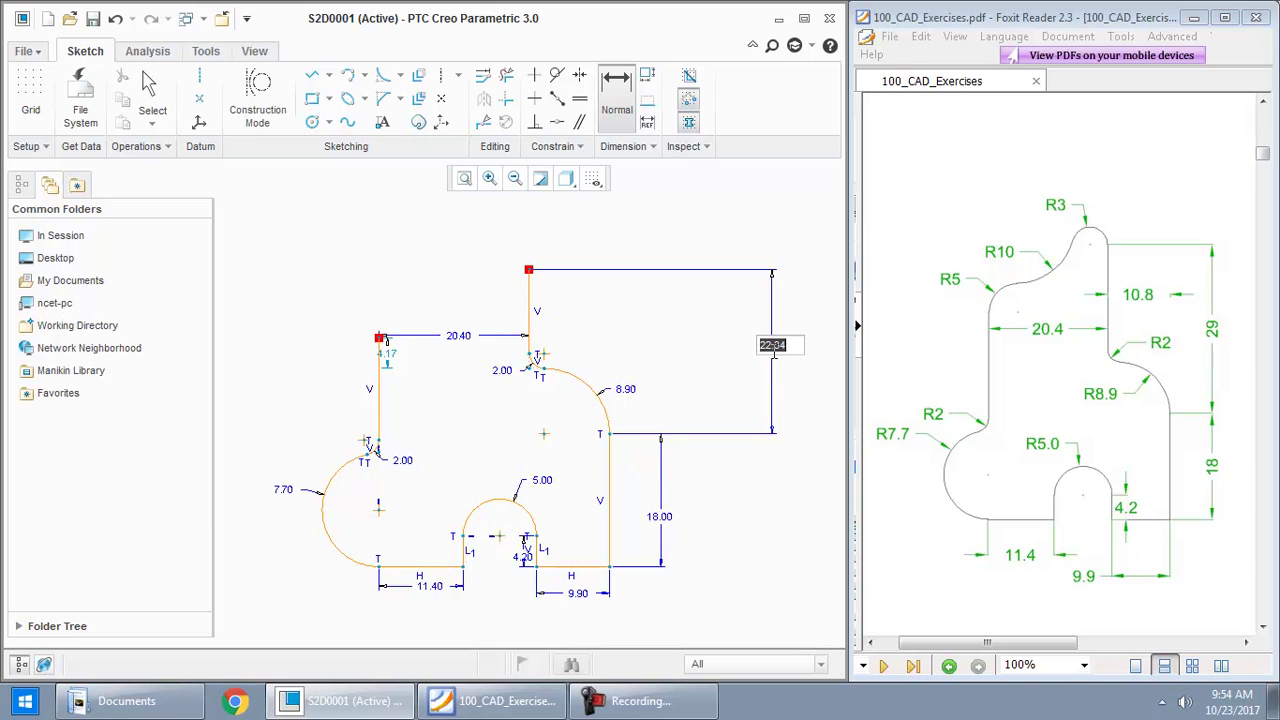
{"action": "type", "text": "29"}
{"action": "key", "text": "Return"}
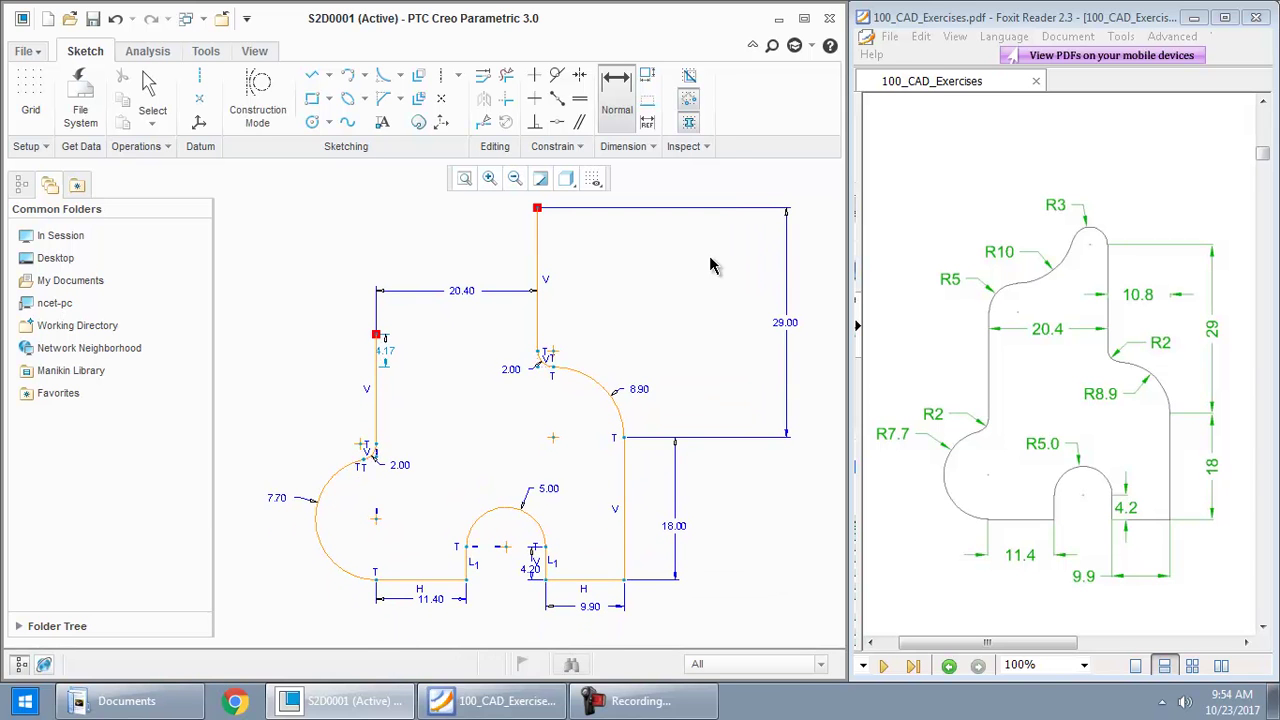
- Start an arc at the top of the right upright line
{"action": "left_click", "coordinate": [384, 76]}
{"action": "left_click", "coordinate": [357, 80]}
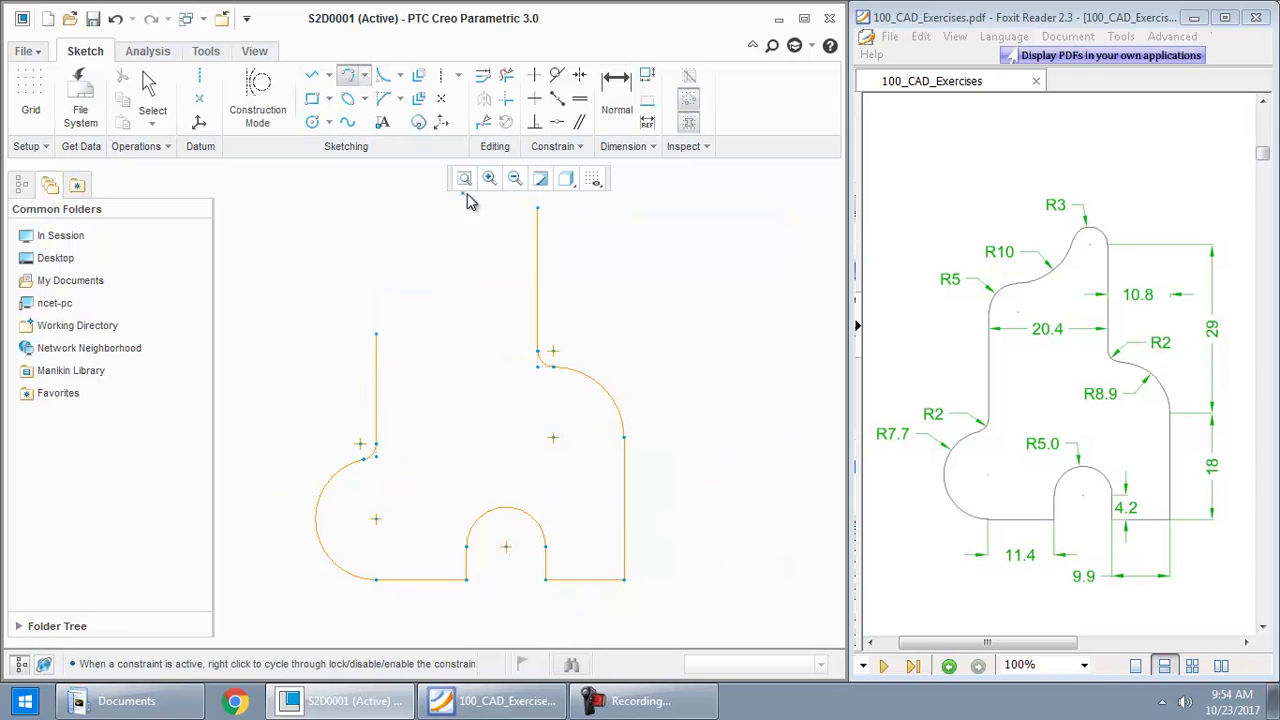
{"action": "left_click", "coordinate": [537, 208]}
{"action": "scroll", "coordinate": [490, 220], "scroll_direction": "down", "scroll_amount": 1}
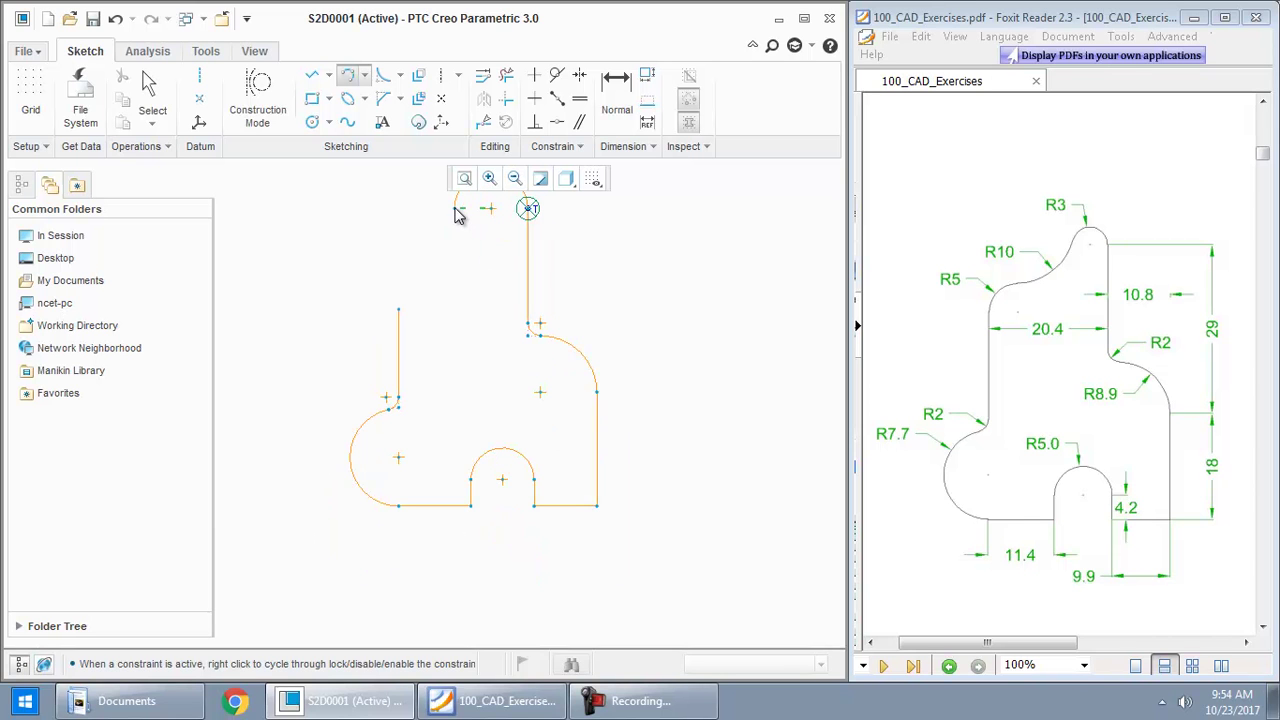
- Finish the cap arc over the right upright and draw a small arc from the left upright's top
{"action": "left_click", "coordinate": [455, 209]}
{"action": "middle_click", "coordinate": [458, 225]}
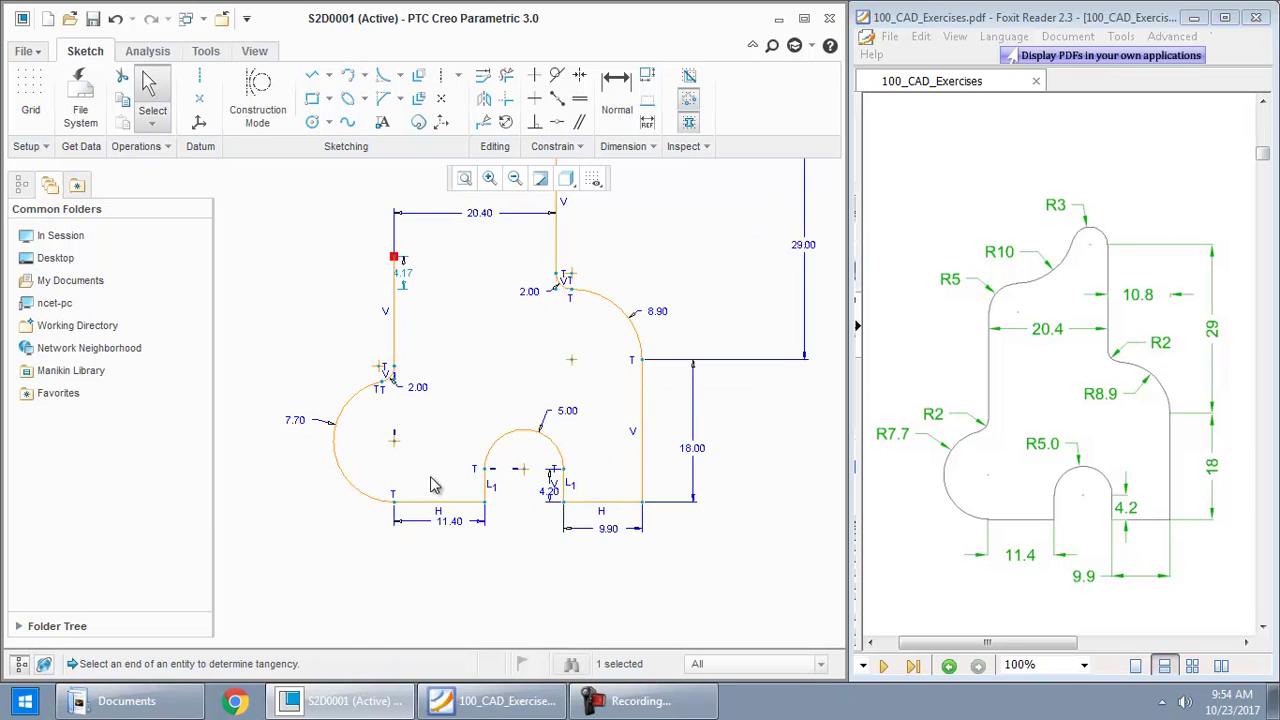
{"action": "scroll", "coordinate": [430, 560], "scroll_direction": "up", "scroll_amount": 1}
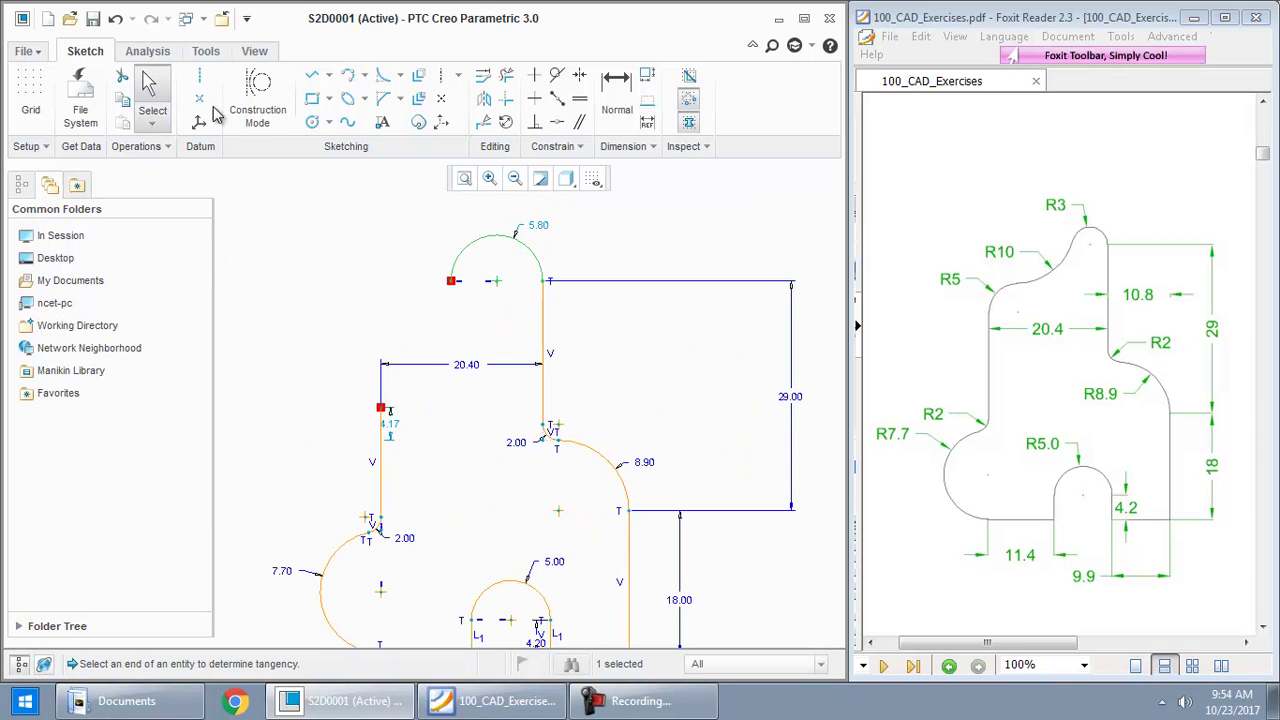
{"action": "left_click", "coordinate": [347, 75]}
{"action": "left_click", "coordinate": [380, 407]}
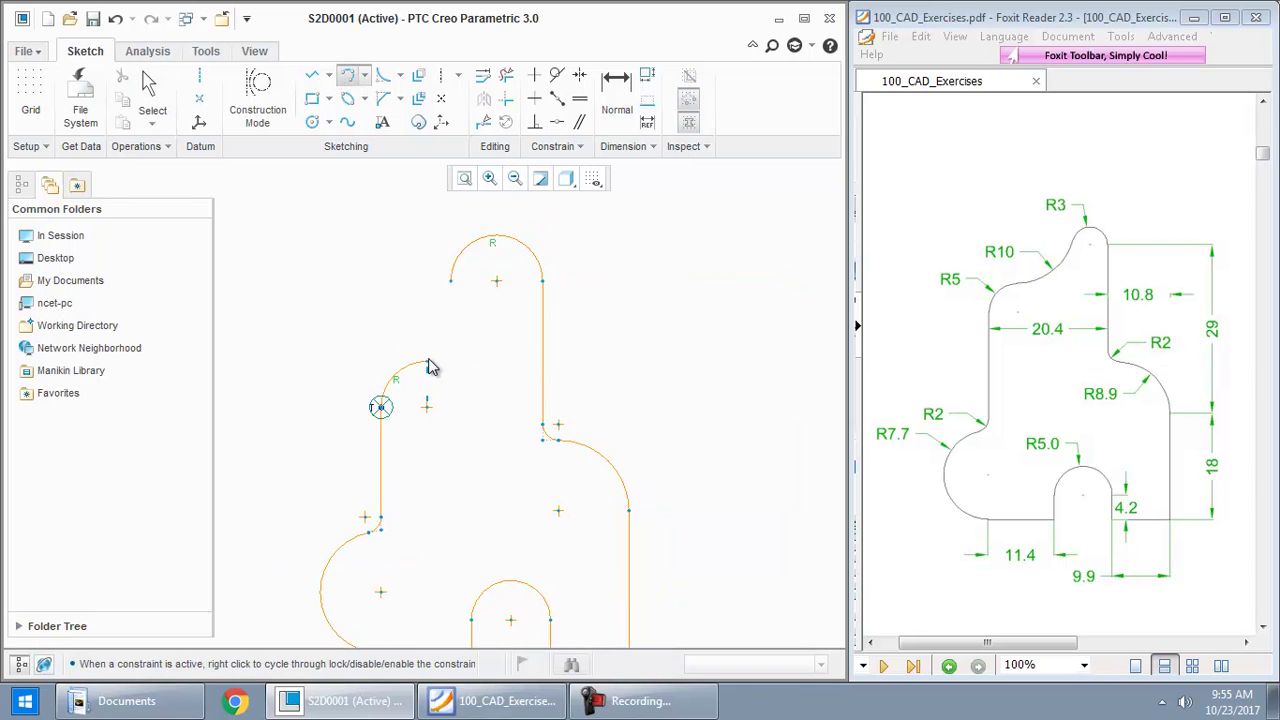
{"action": "left_click", "coordinate": [428, 367]}
{"action": "middle_click", "coordinate": [428, 367]}
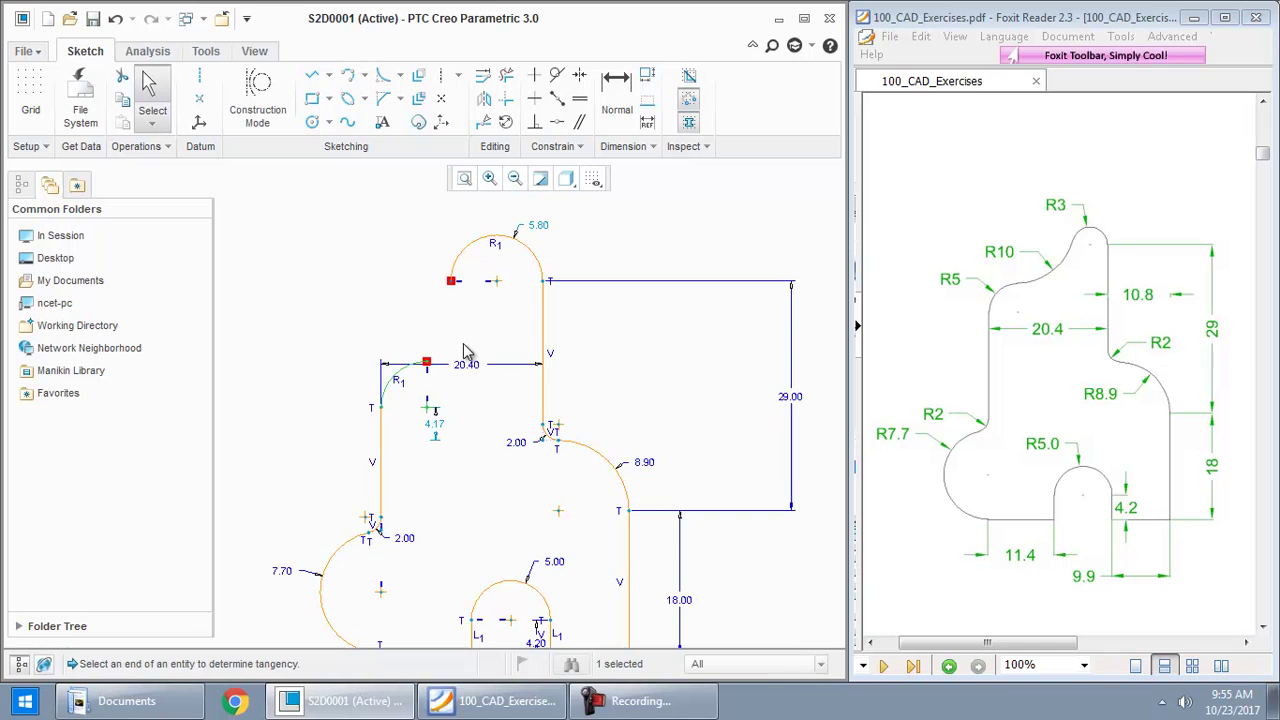
- Set the cap arc radius to 3, remove the equal-radii constraint, and set the left arc to 5
{"action": "double_click", "coordinate": [537, 229]}
{"action": "type", "text": "3"}
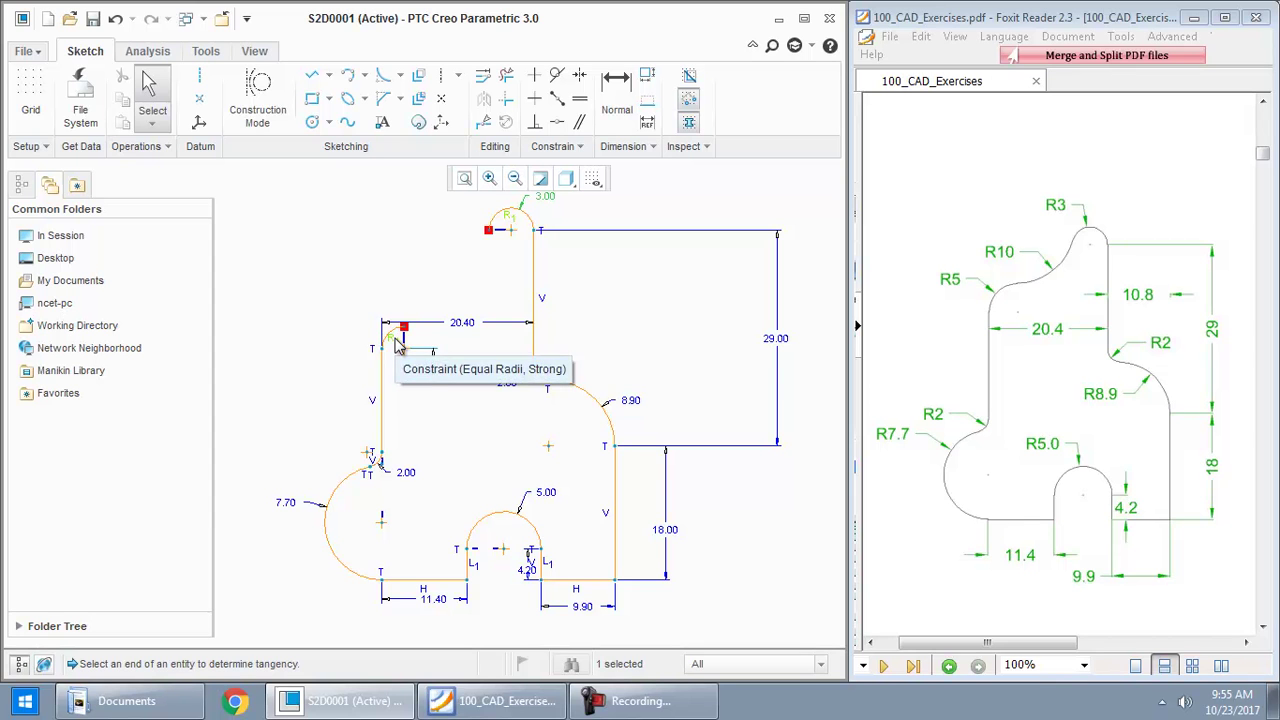
{"action": "key", "text": "Delete"}
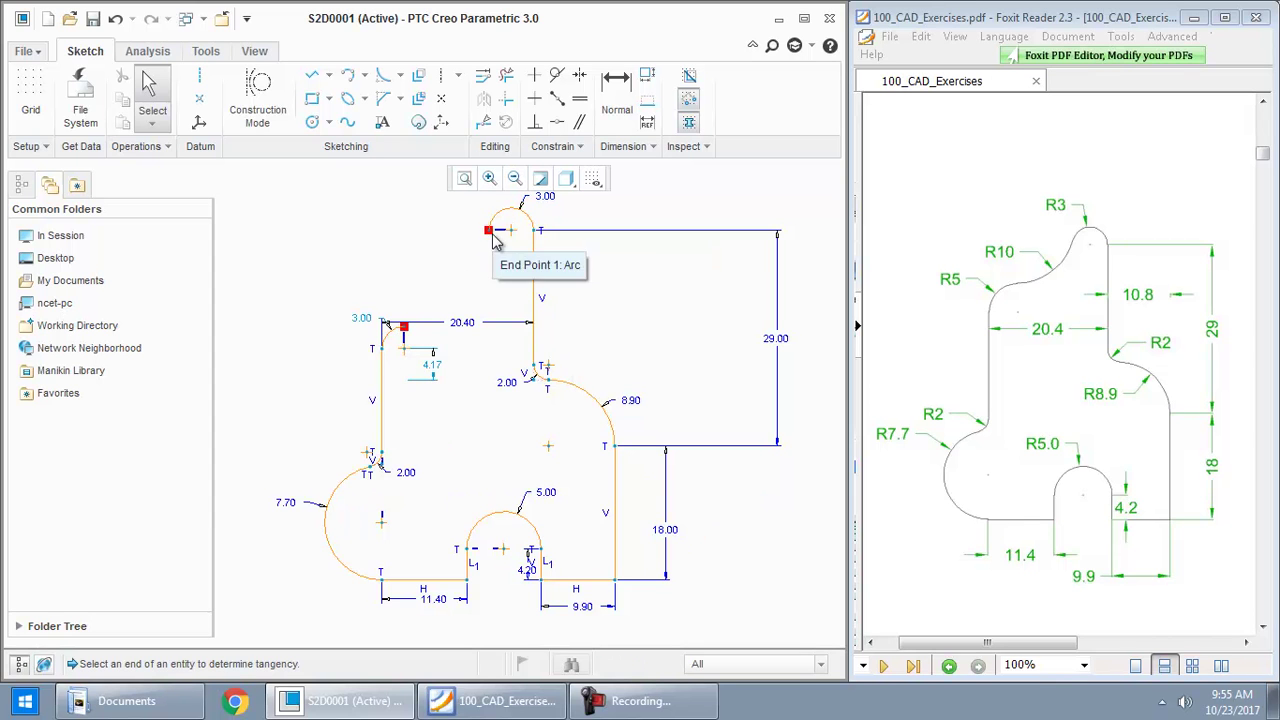
{"action": "double_click", "coordinate": [362, 318]}
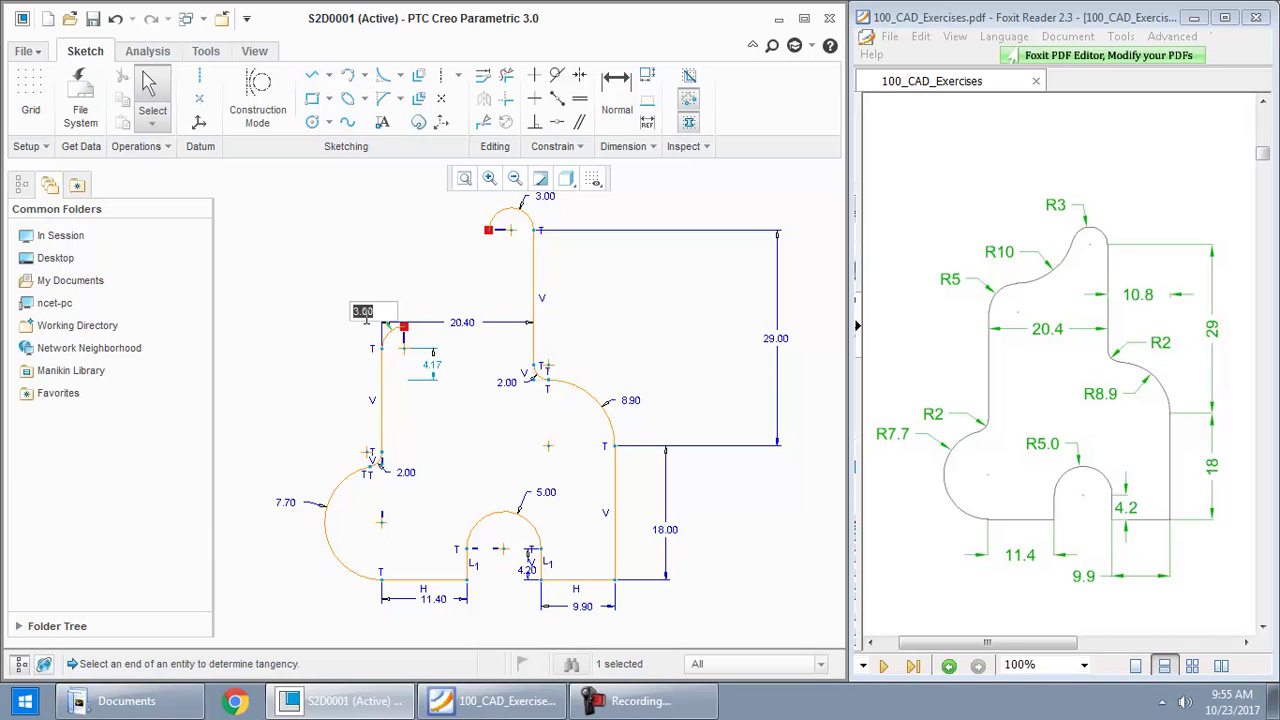
{"action": "type", "text": "5"}
{"action": "key", "text": "Return"}
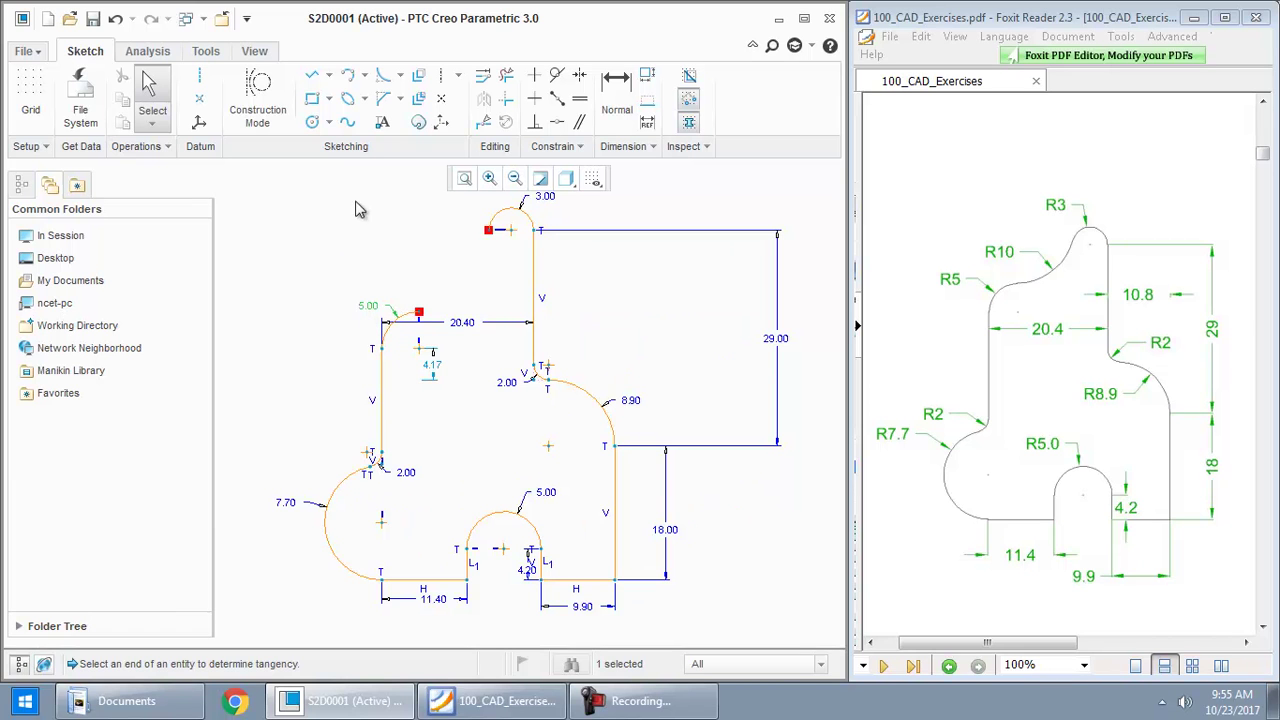
- Fillet the R5.00 arc to the R3.00 cap, then try editing the resulting 17.00 dimension
{"action": "left_click", "coordinate": [384, 76]}
{"action": "left_click", "coordinate": [414, 318]}
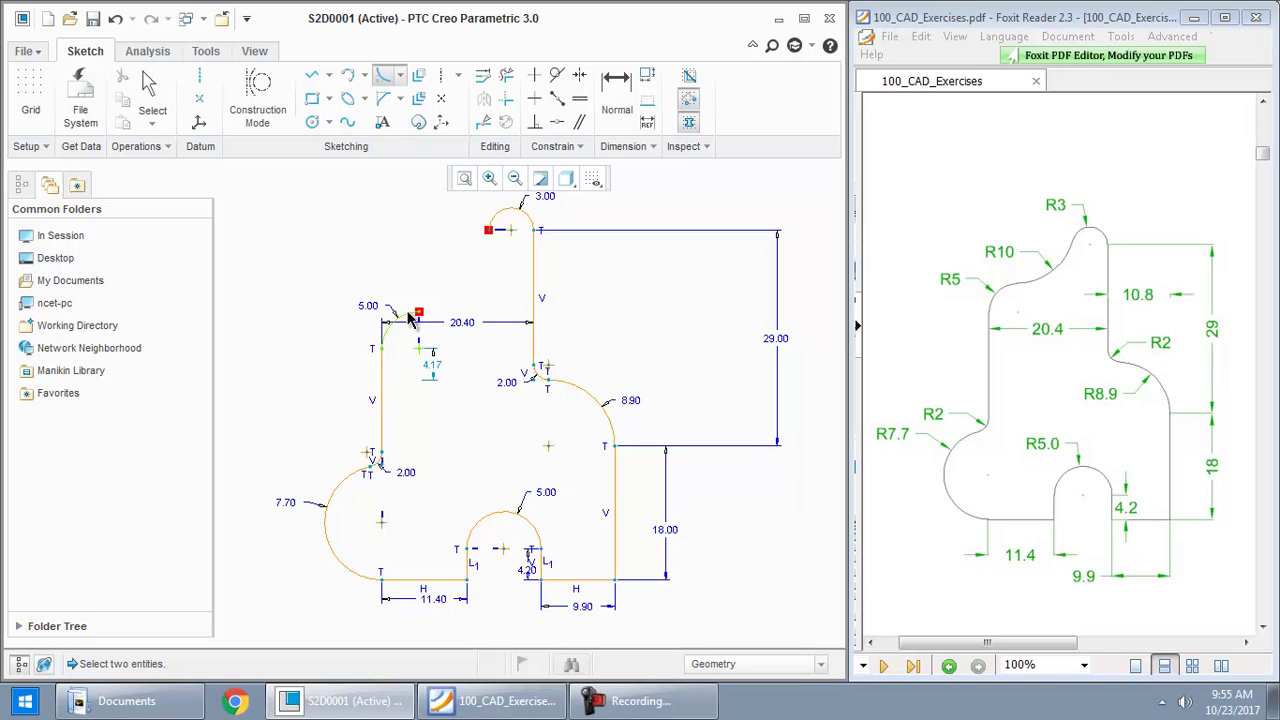
{"action": "left_click", "coordinate": [492, 224]}
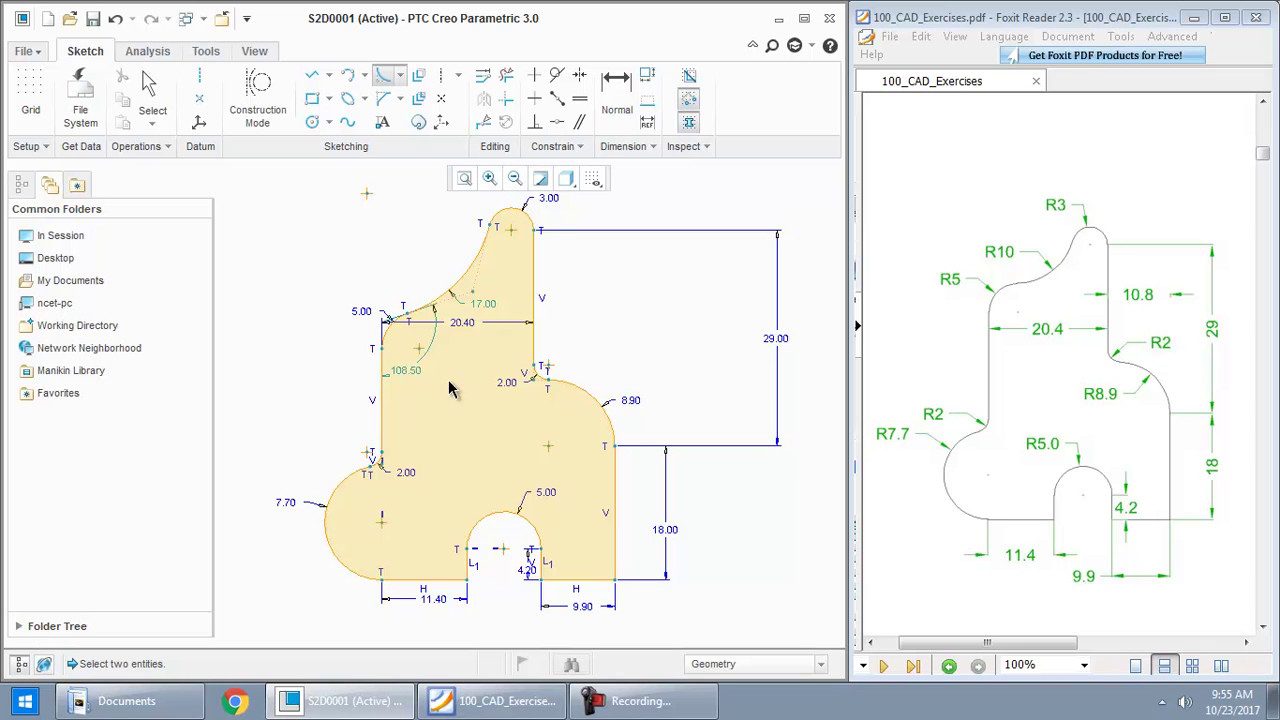
{"action": "middle_click", "coordinate": [398, 230]}
{"action": "double_click", "coordinate": [484, 306]}
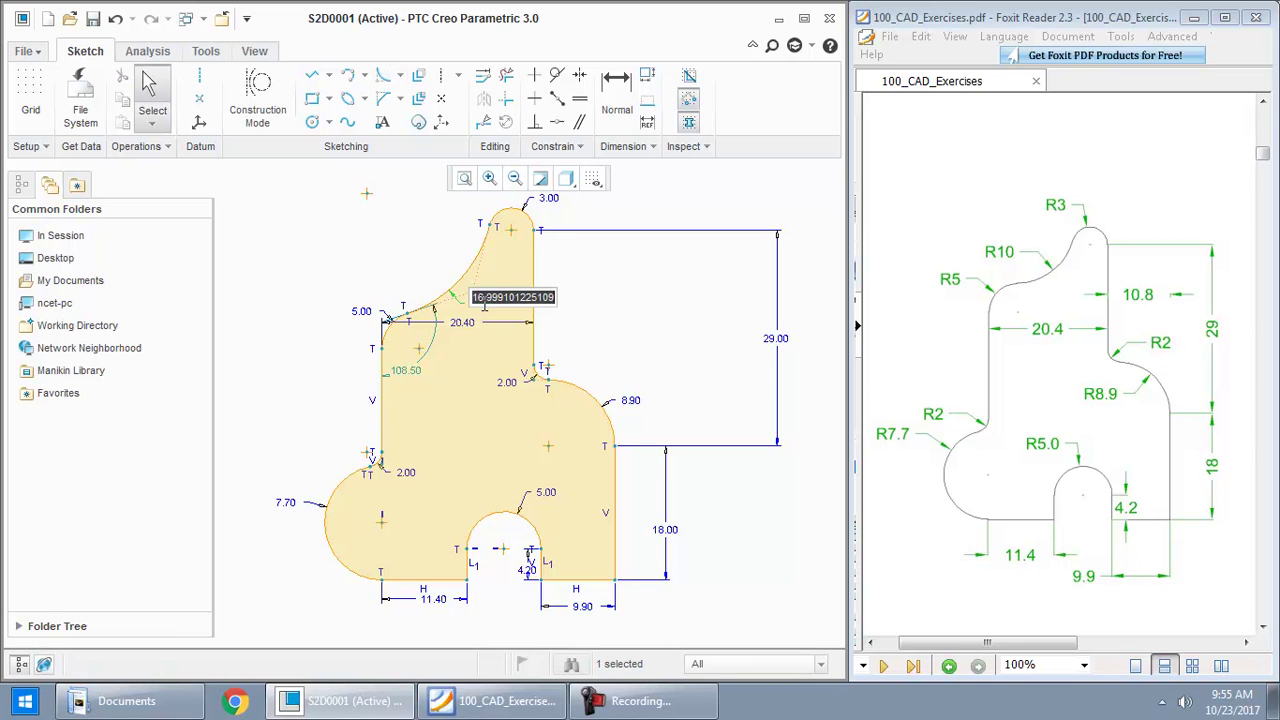
{"action": "key", "text": "Return"}
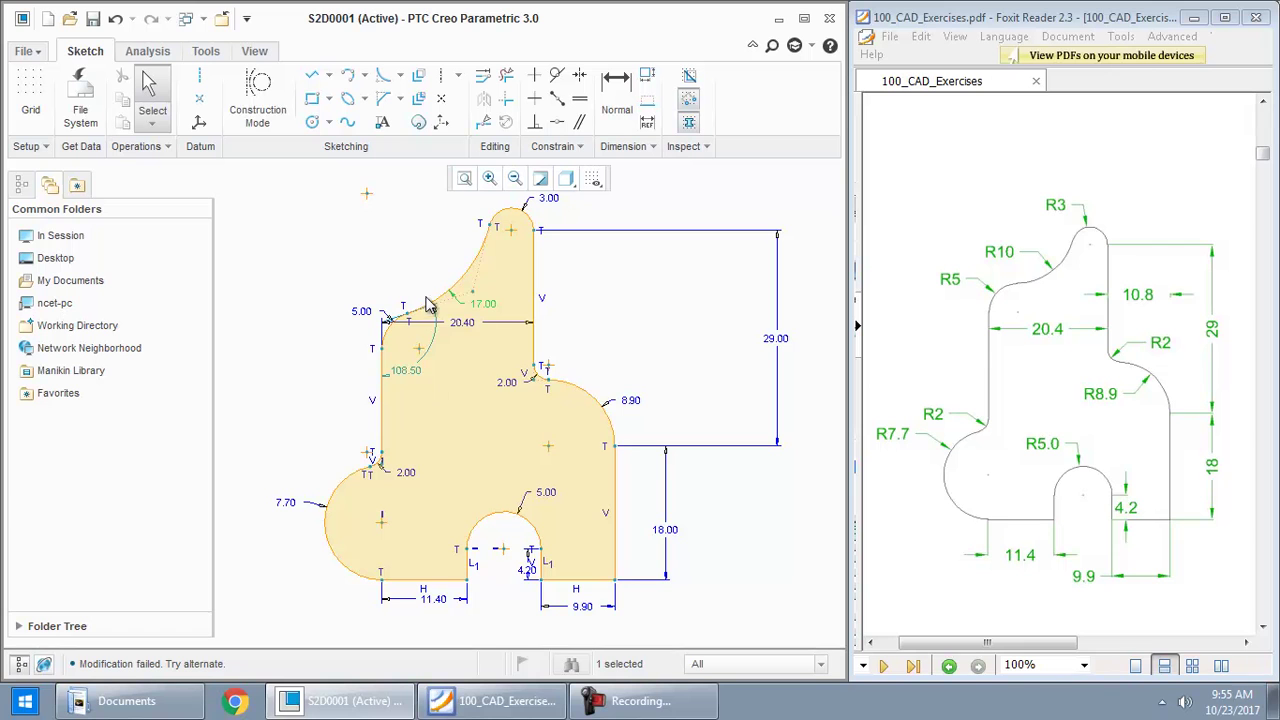
- Constrain the two upper-left points to be vertically aligned
{"action": "left_click", "coordinate": [537, 78]}
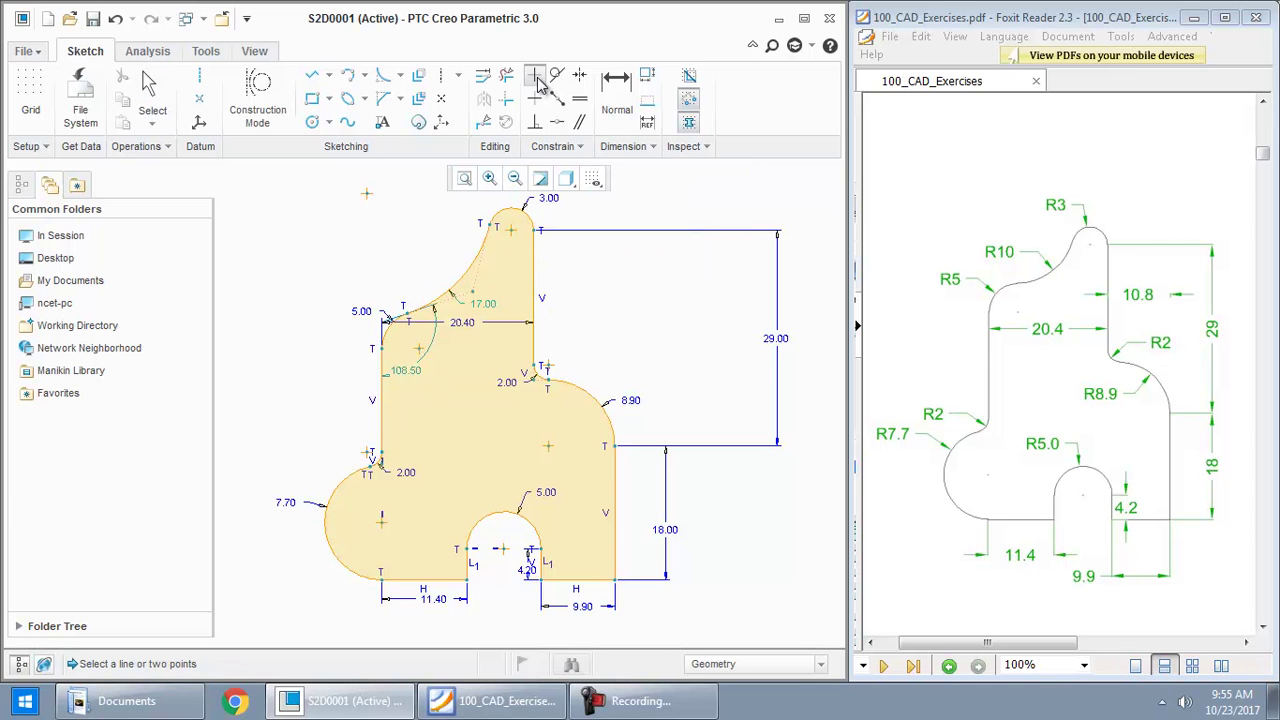
{"action": "left_click", "coordinate": [408, 315]}
{"action": "left_click", "coordinate": [422, 356]}
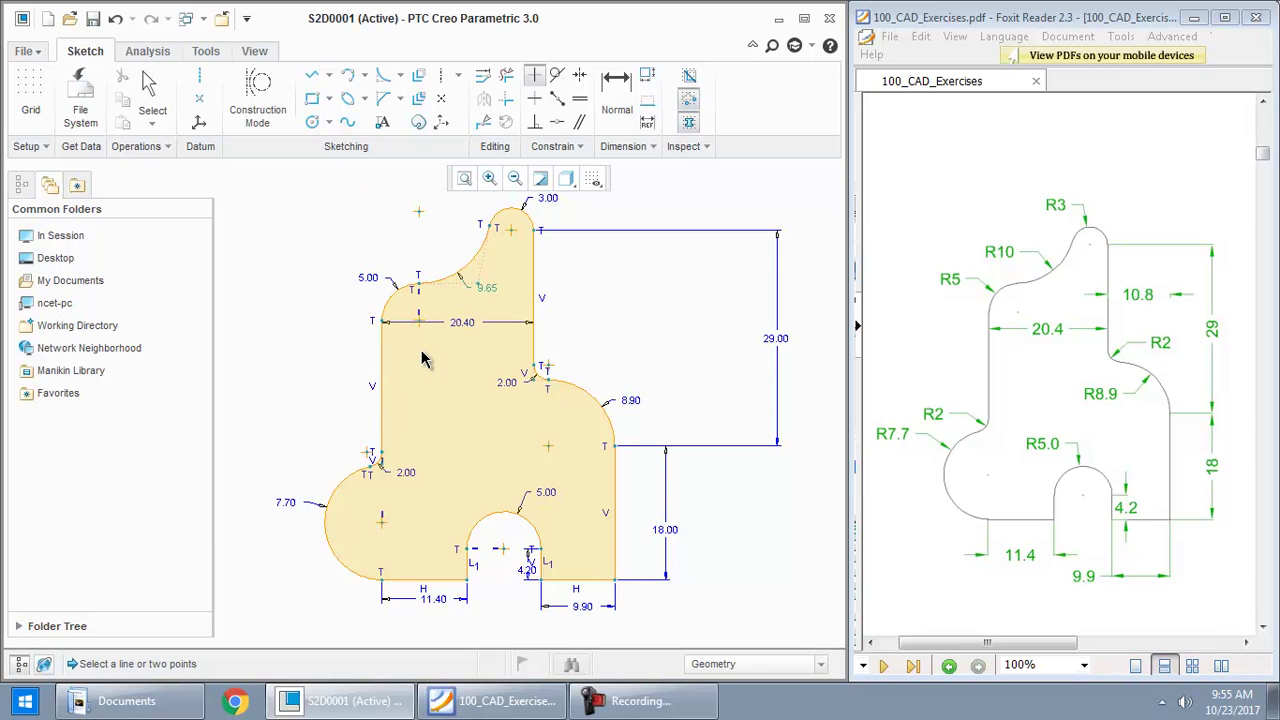
{"action": "middle_click", "coordinate": [613, 288]}
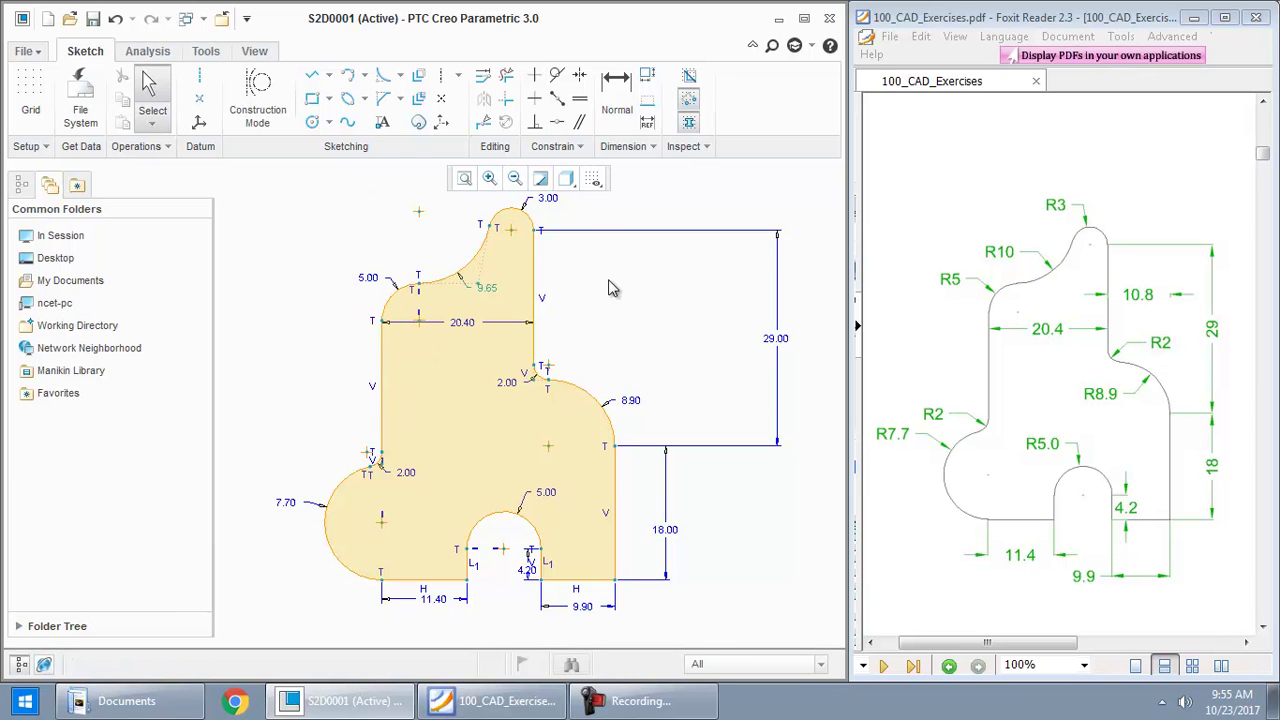
- Change the concave arc's radius from 9.65 to 10
{"action": "double_click", "coordinate": [488, 289]}
{"action": "type", "text": "10"}
{"action": "key", "text": "Return"}
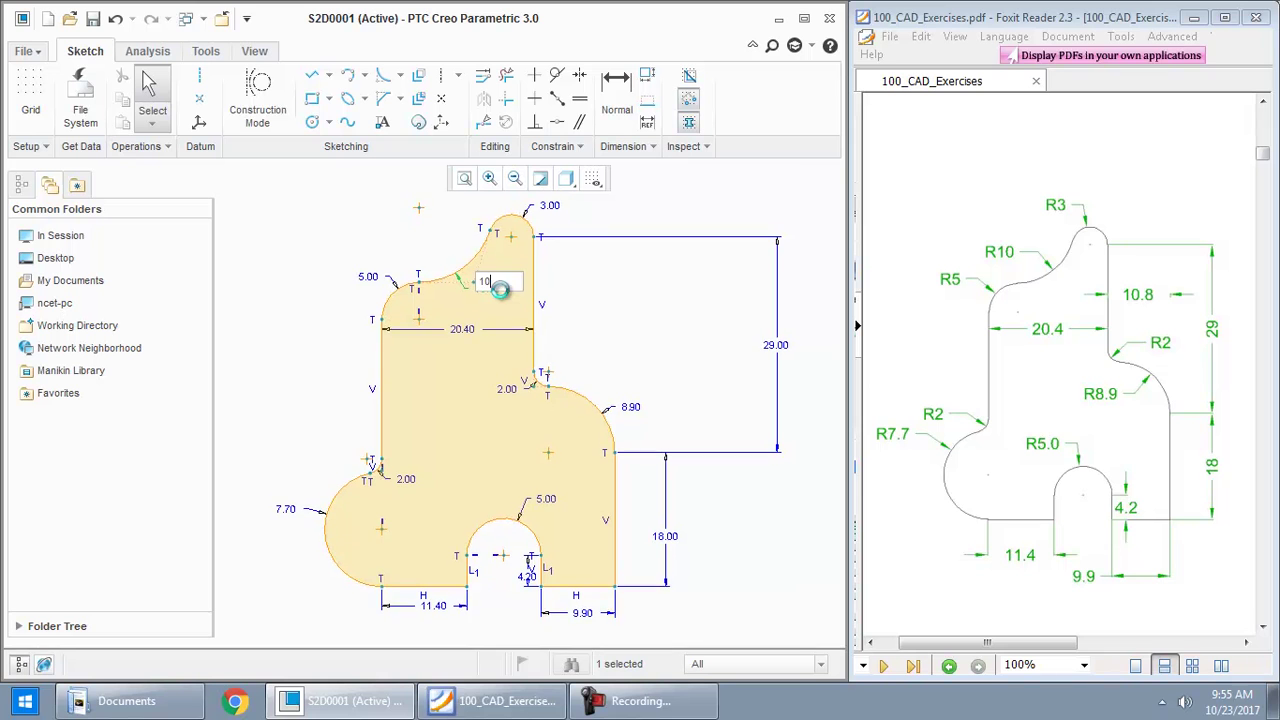
{"action": "left_click", "coordinate": [624, 308]}
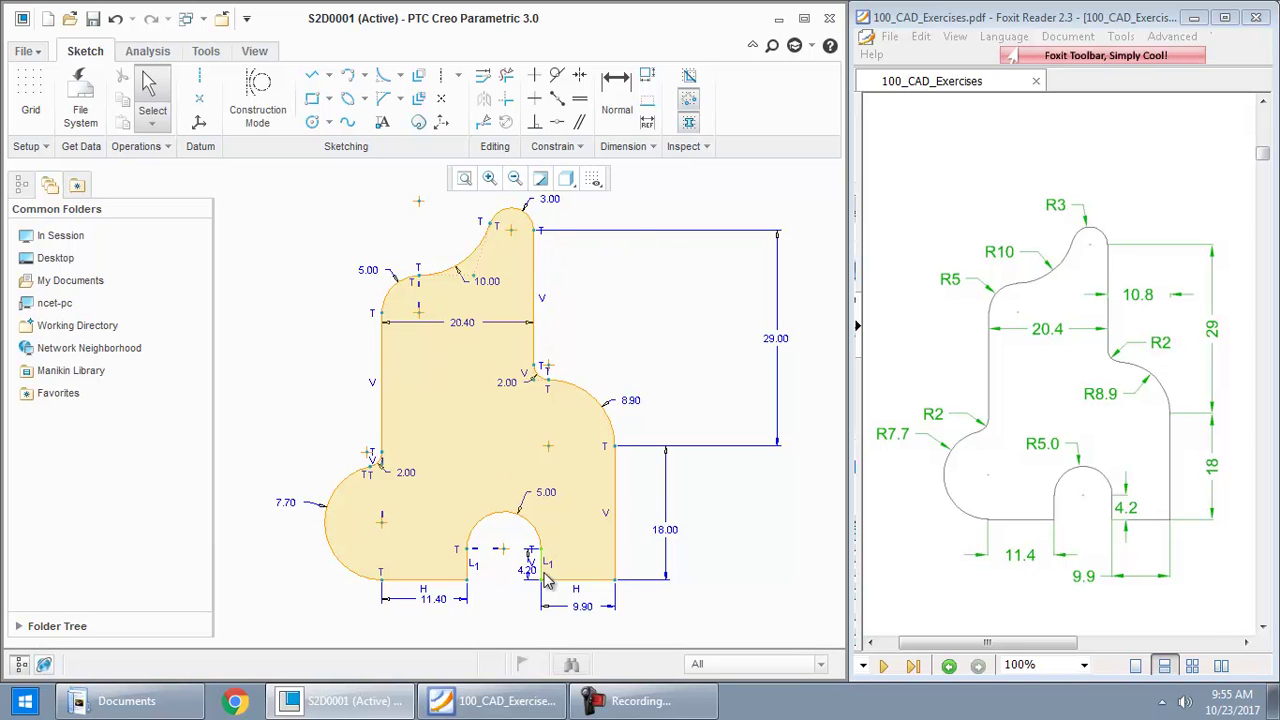
- Move the 4.20 dimension clear of the small bottom arc and shift the PDF drawing up slightly
{"action": "left_click_drag", "start_coordinate": [517, 560], "coordinate": [540, 588]}
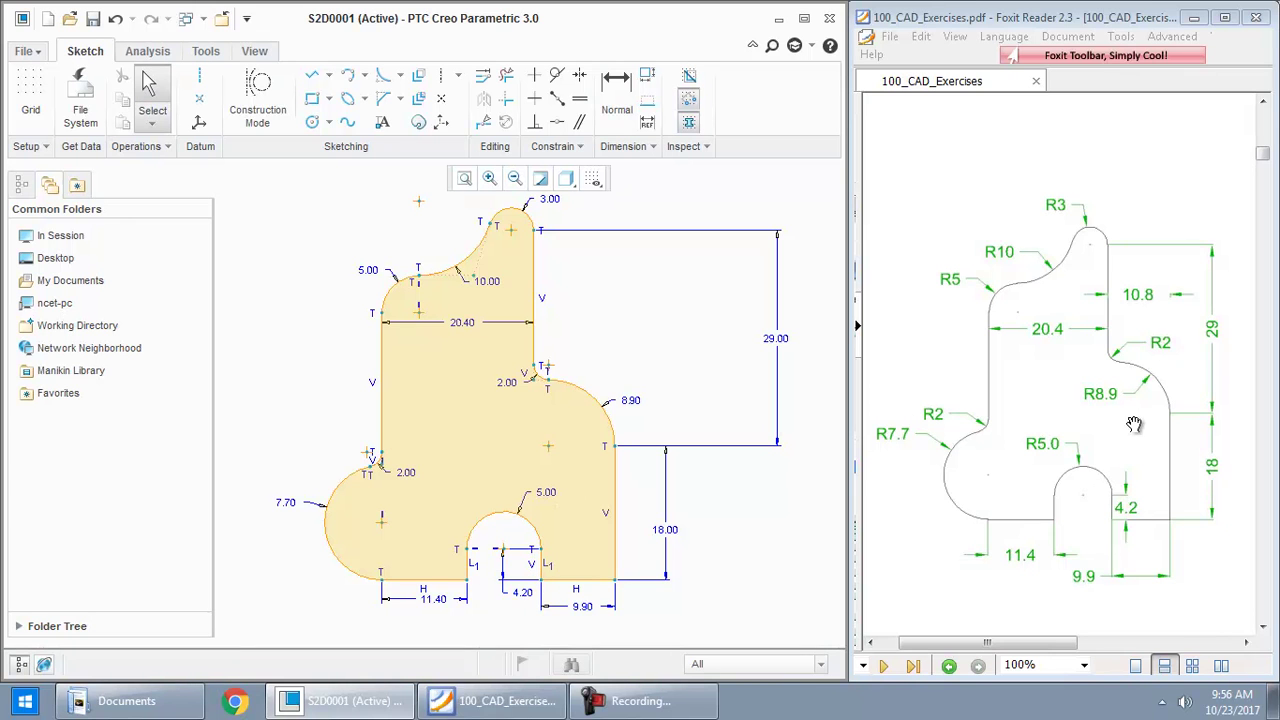
{"action": "left_click", "coordinate": [1143, 368]}
{"action": "left_click_drag", "start_coordinate": [1143, 368], "coordinate": [1141, 340]}
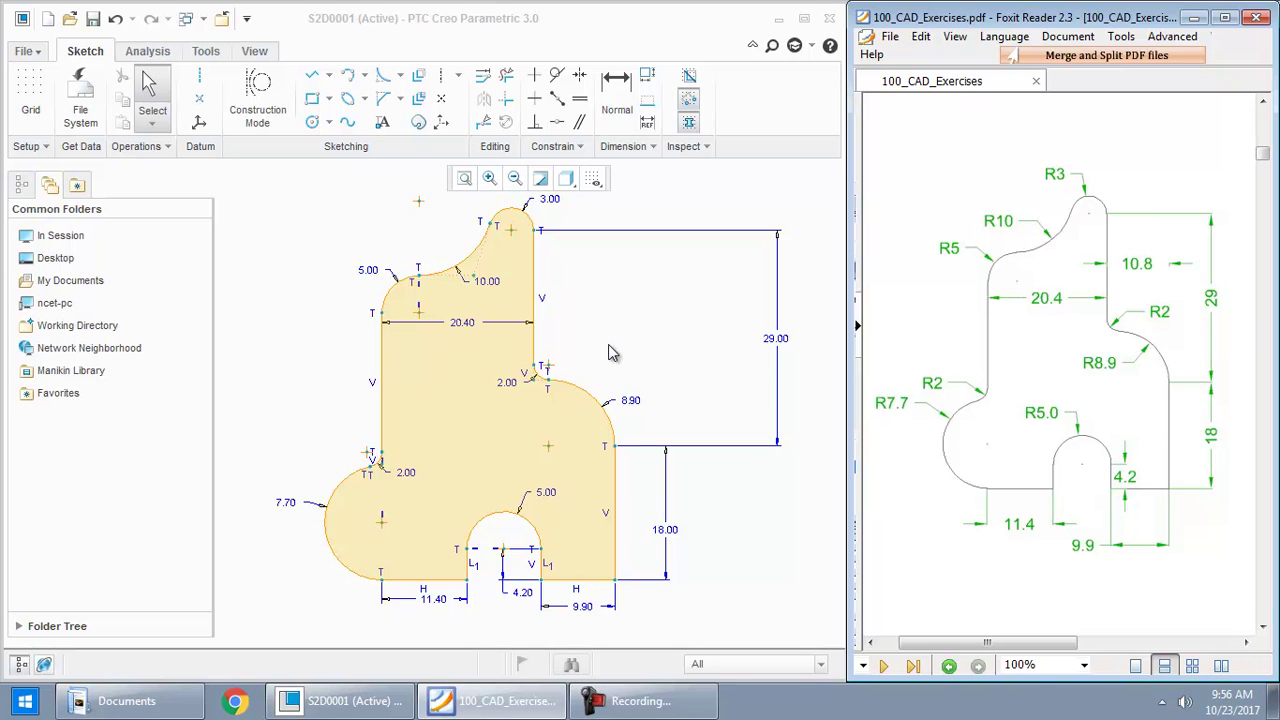
{"action": "left_click", "coordinate": [420, 292]}
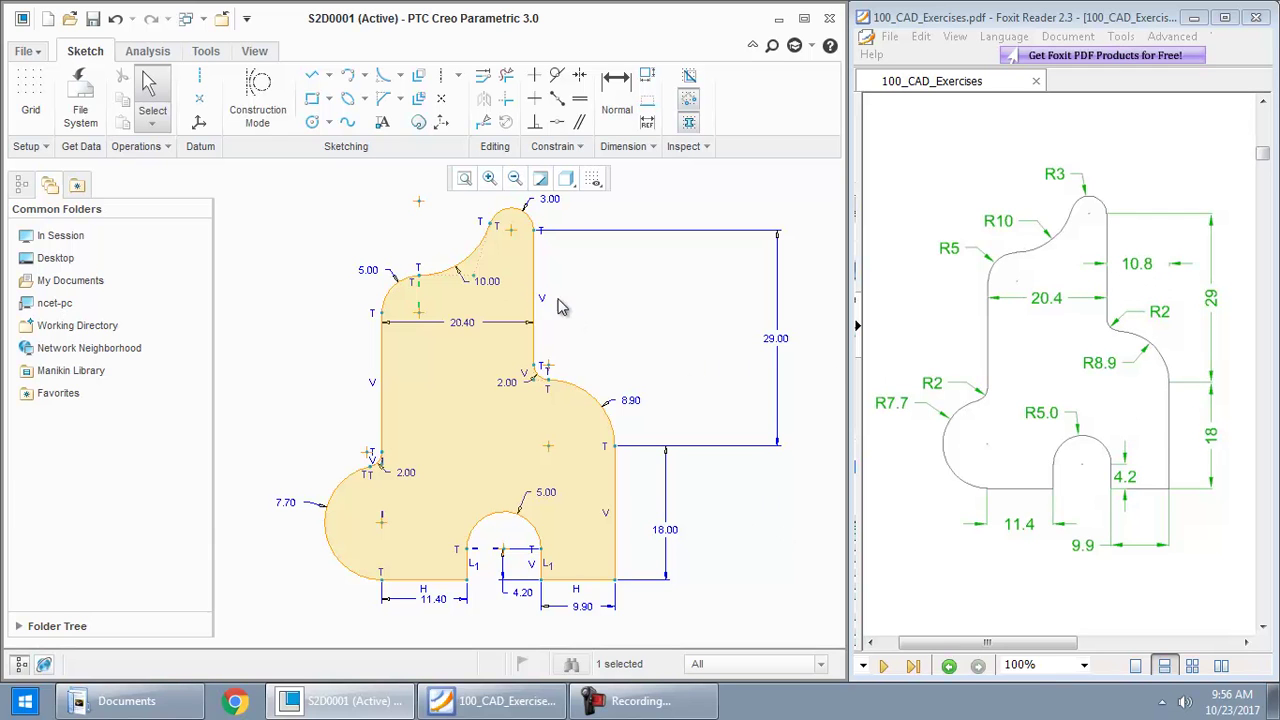
- Add a width dimension between the upper vertical edge and the right edge
{"action": "left_click", "coordinate": [614, 100]}
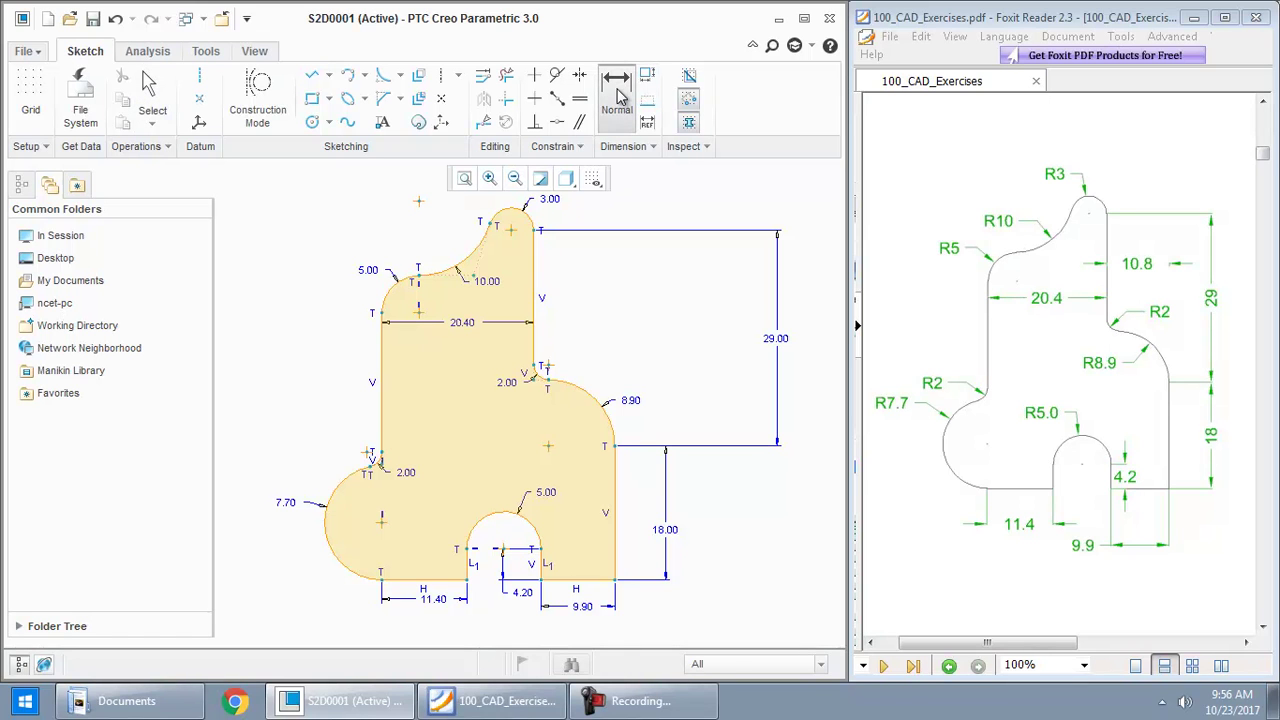
{"action": "left_click", "coordinate": [614, 481]}
{"action": "middle_click", "coordinate": [572, 317]}
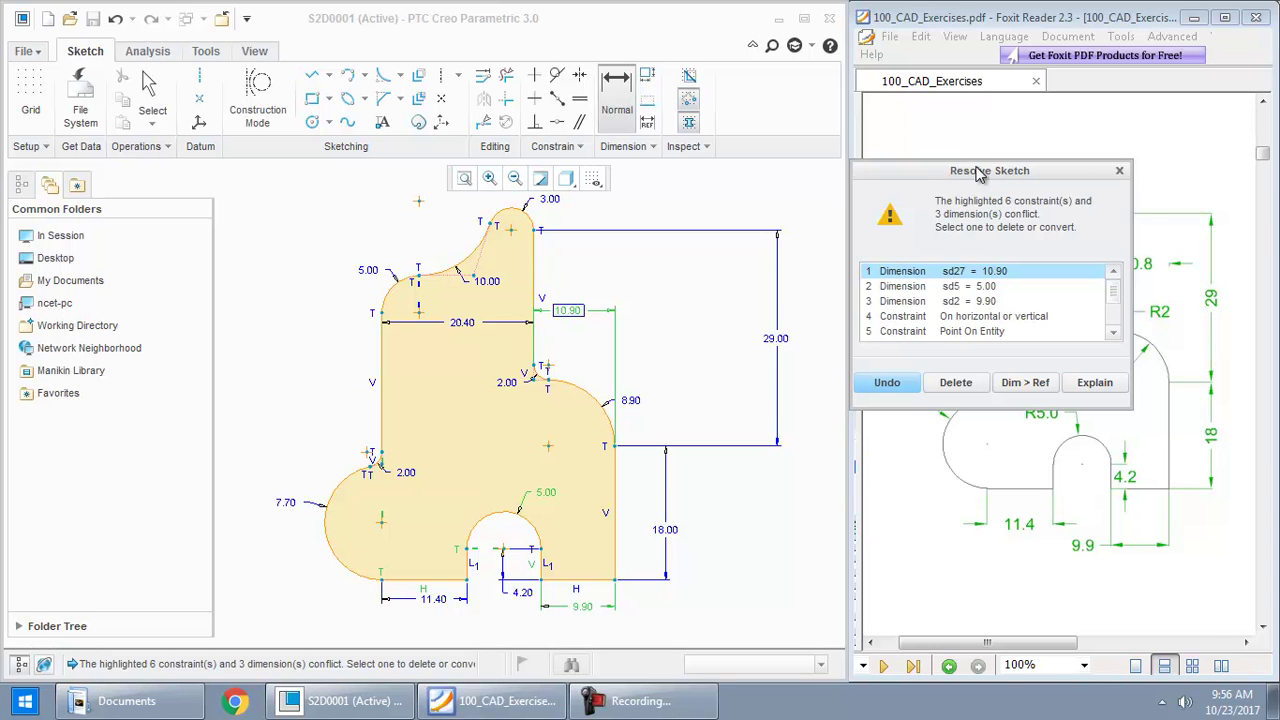
{"action": "left_click_drag", "start_coordinate": [979, 172], "coordinate": [840, 170]}
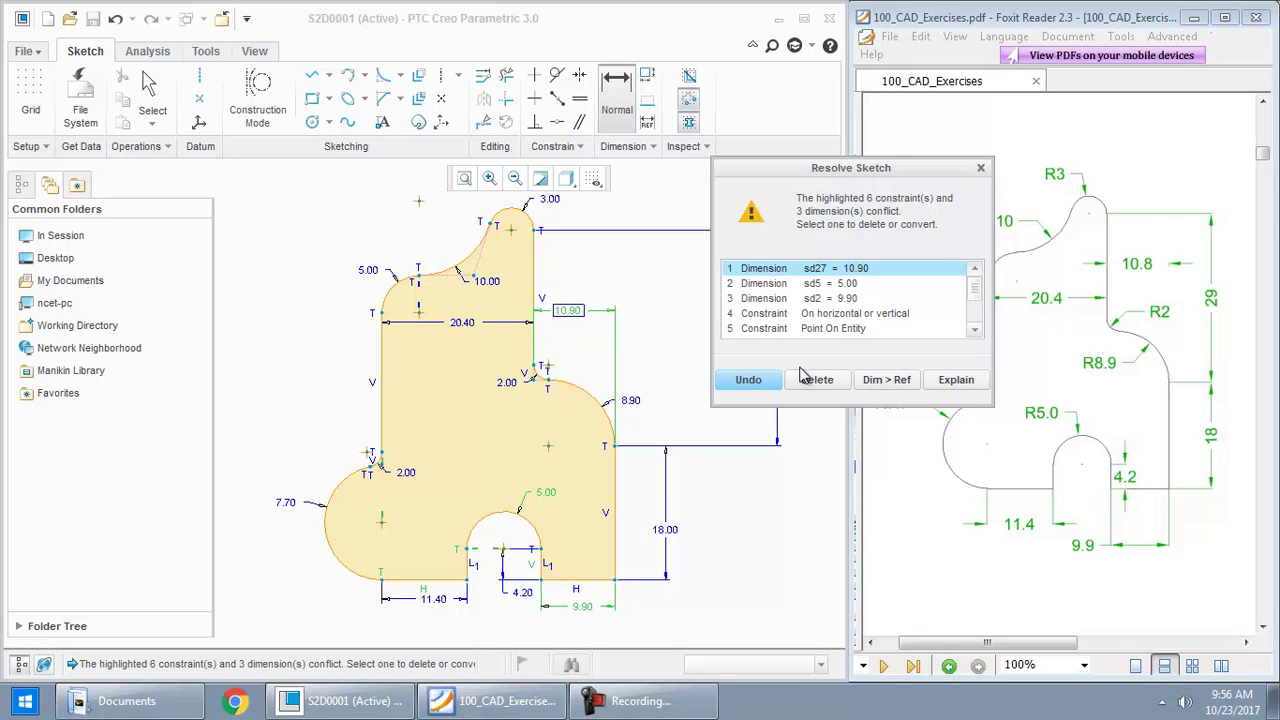
- Review the Resolve Sketch conflicts: 5.00 and 9.90 dimensions, Point On Entity and Horizontal constraints
{"action": "left_click", "coordinate": [816, 285]}
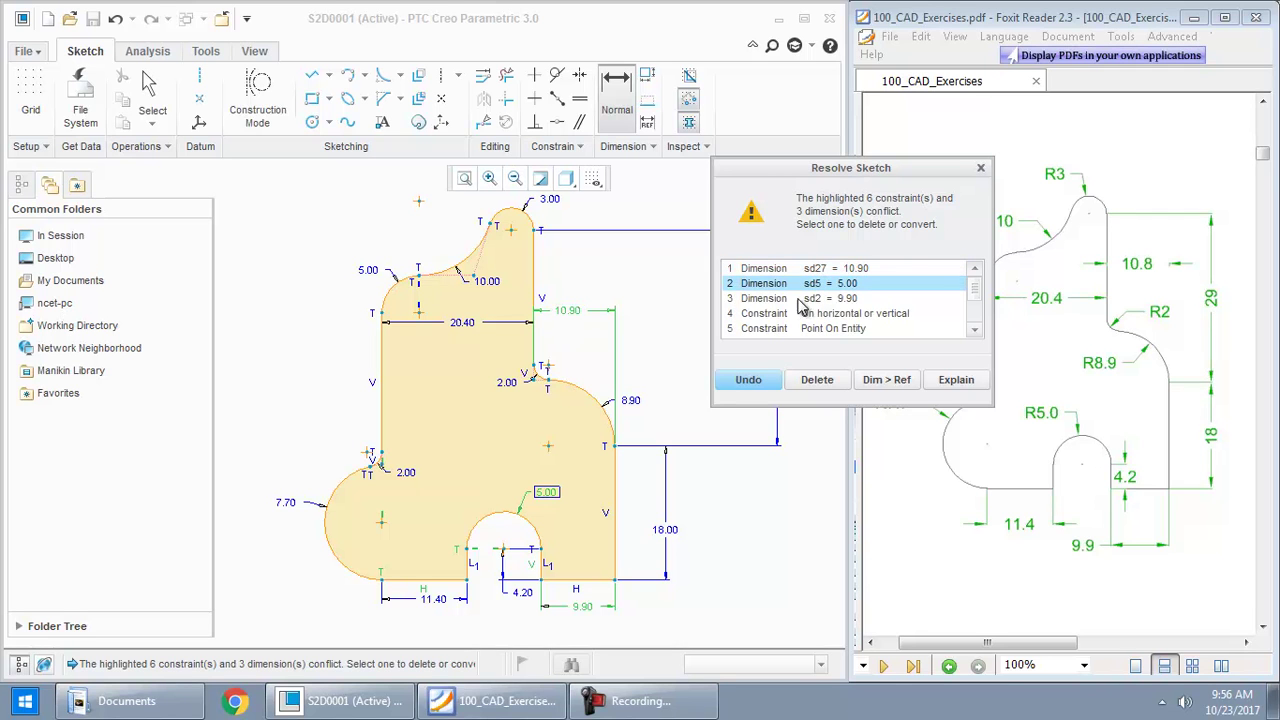
{"action": "left_click", "coordinate": [848, 300]}
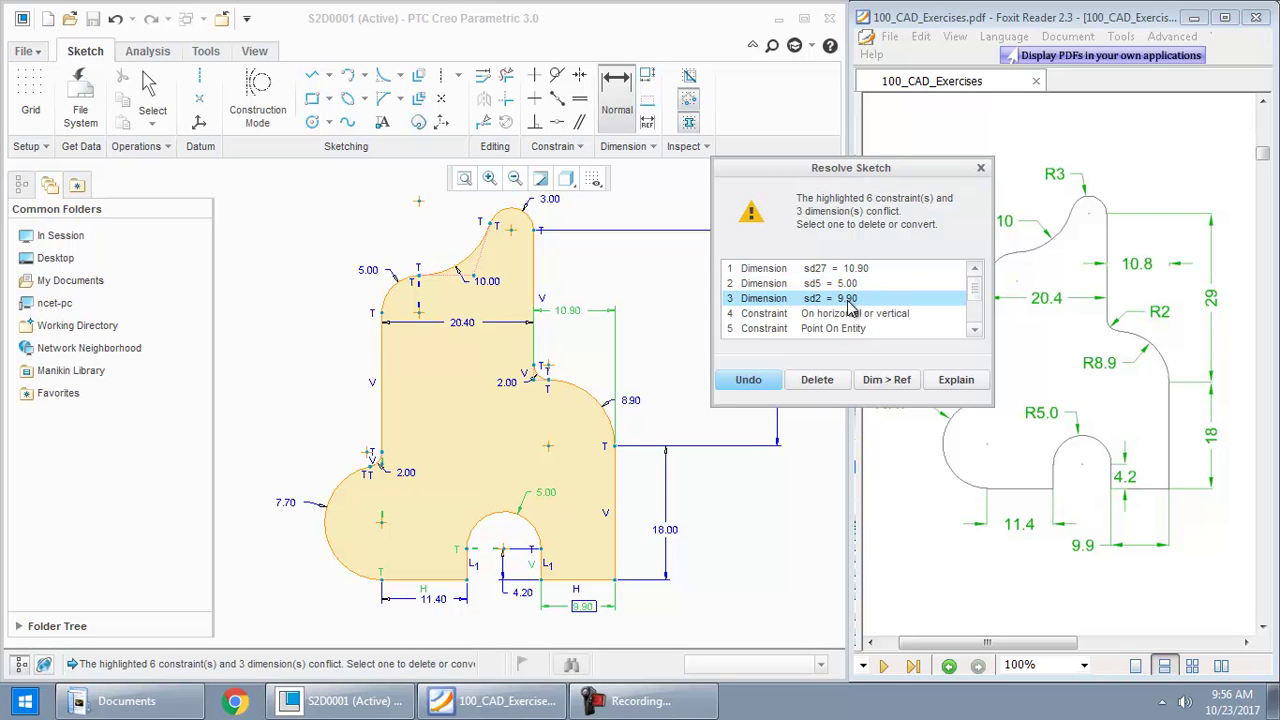
{"action": "left_click", "coordinate": [852, 315]}
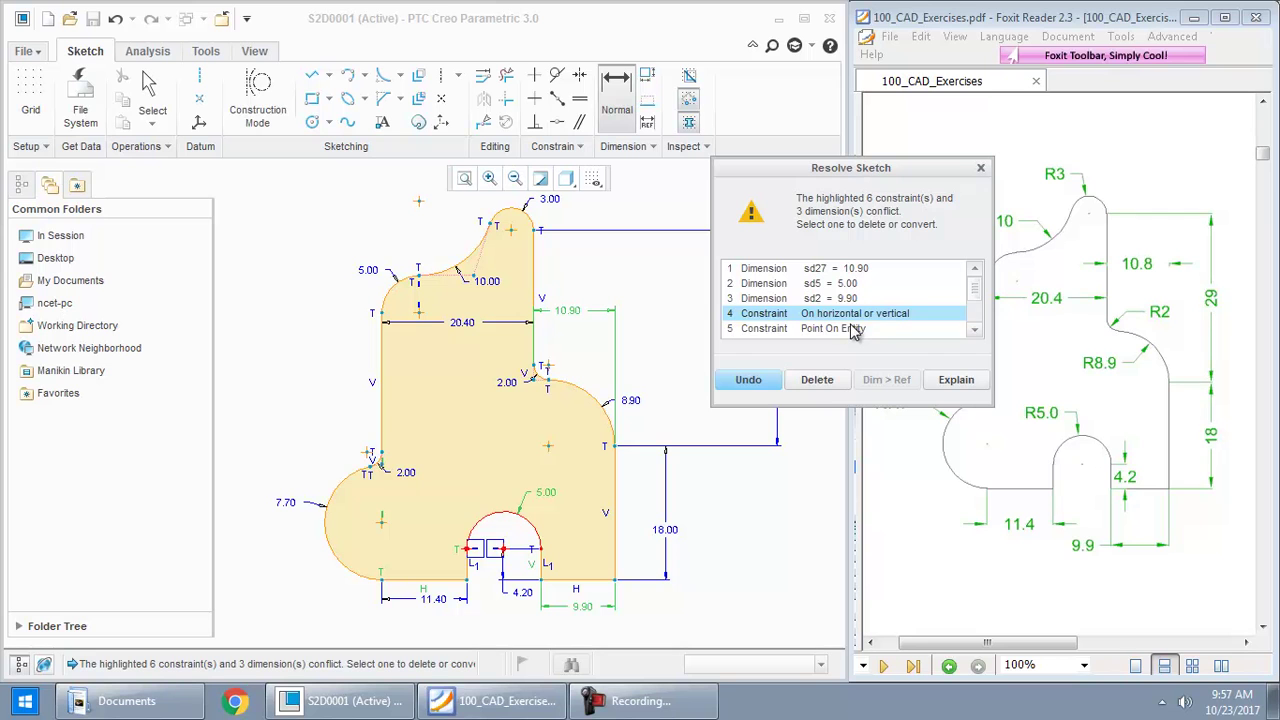
{"action": "left_click", "coordinate": [855, 329]}
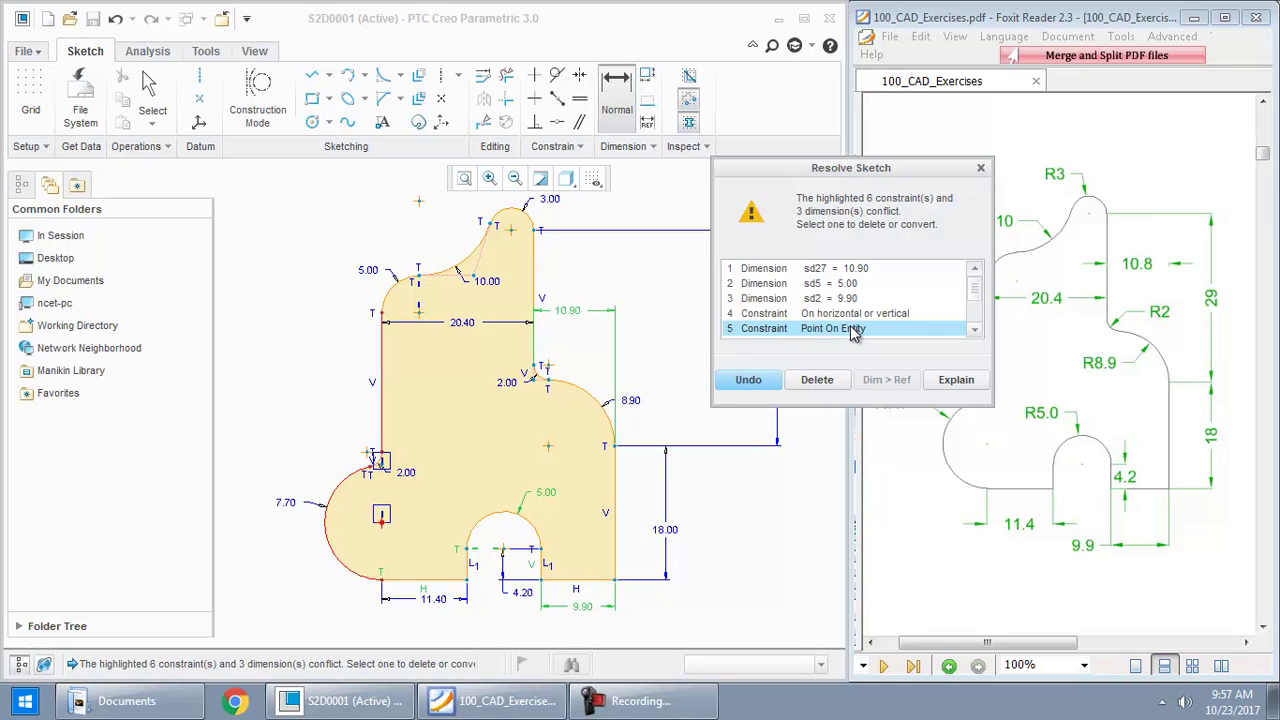
{"action": "double_click", "coordinate": [974, 330]}
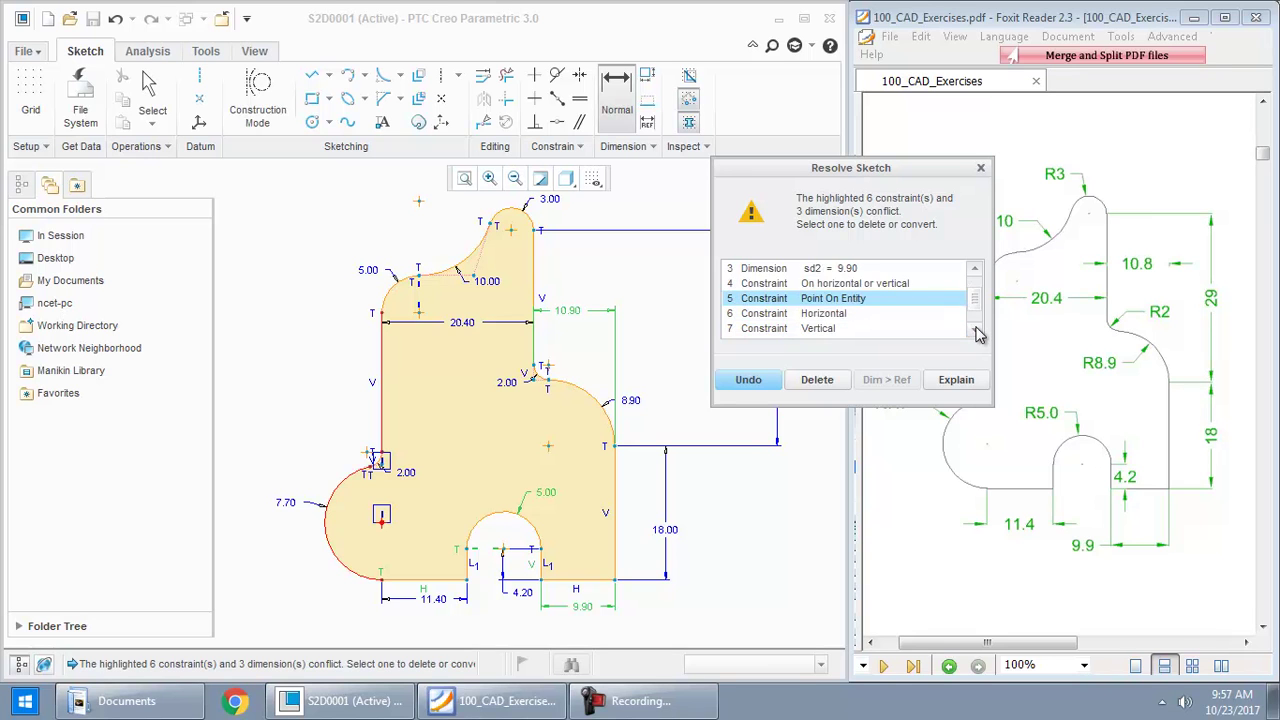
{"action": "left_click", "coordinate": [974, 330]}
{"action": "left_click", "coordinate": [974, 330]}
{"action": "left_click", "coordinate": [806, 285]}
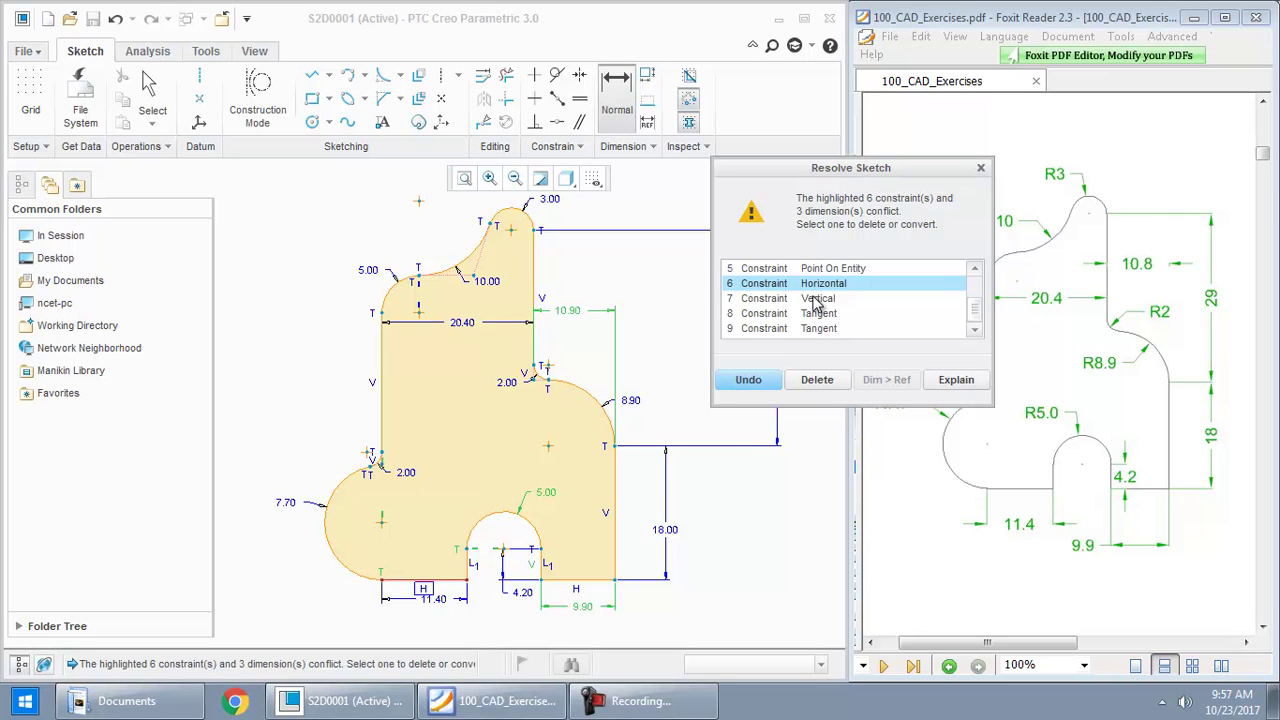
- Delete the conflicting Horizontal constraint and set the new width dimension to 10.80
{"action": "left_click", "coordinate": [817, 380]}
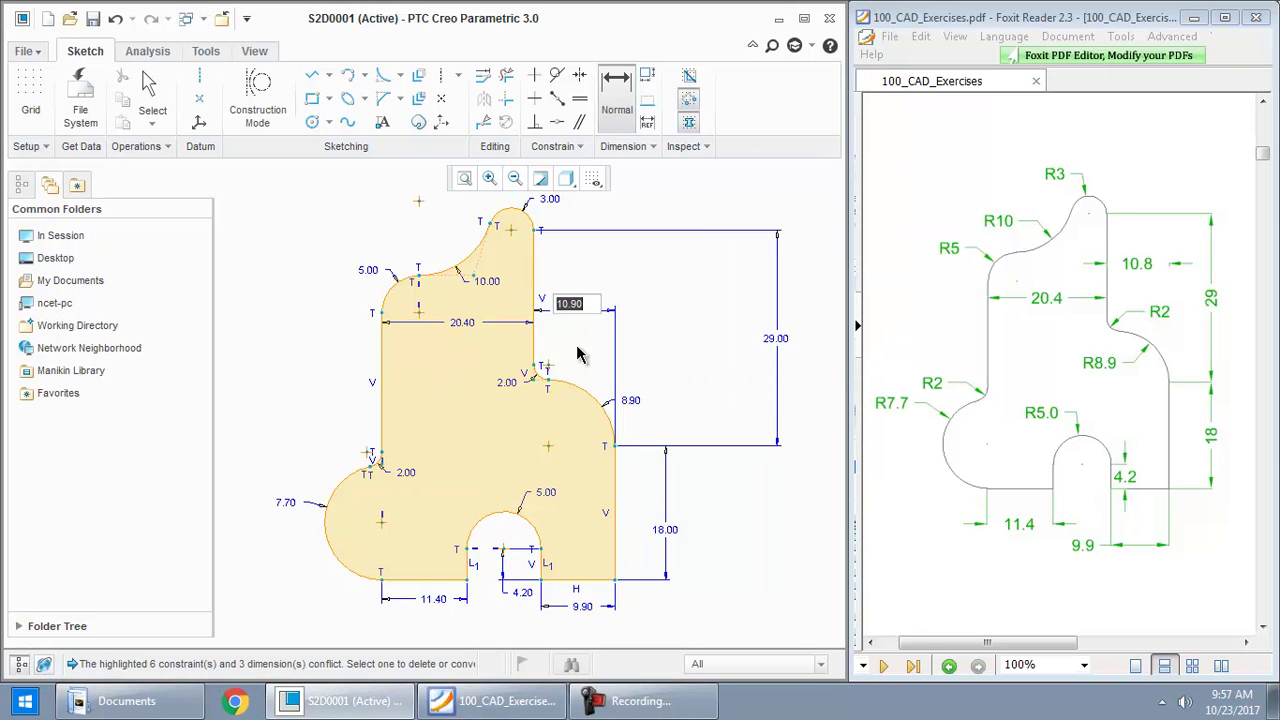
{"action": "type", "text": "10"}
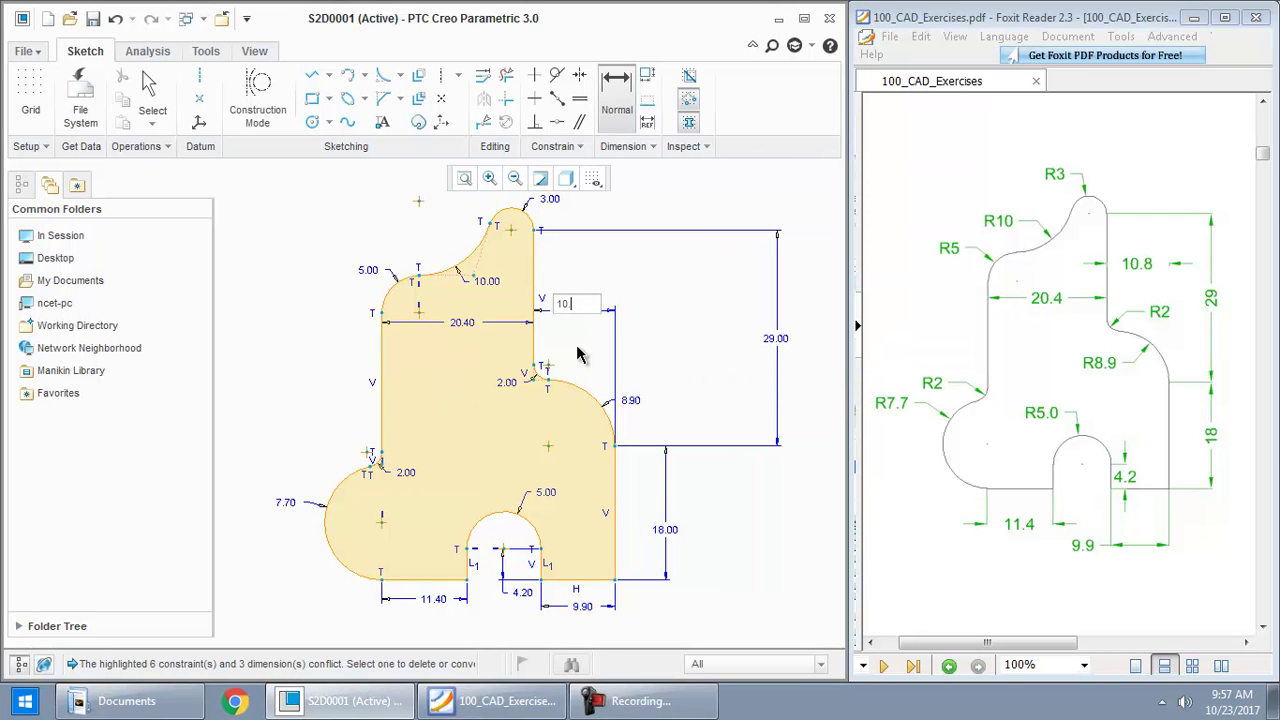
{"action": "key", "text": "Return"}
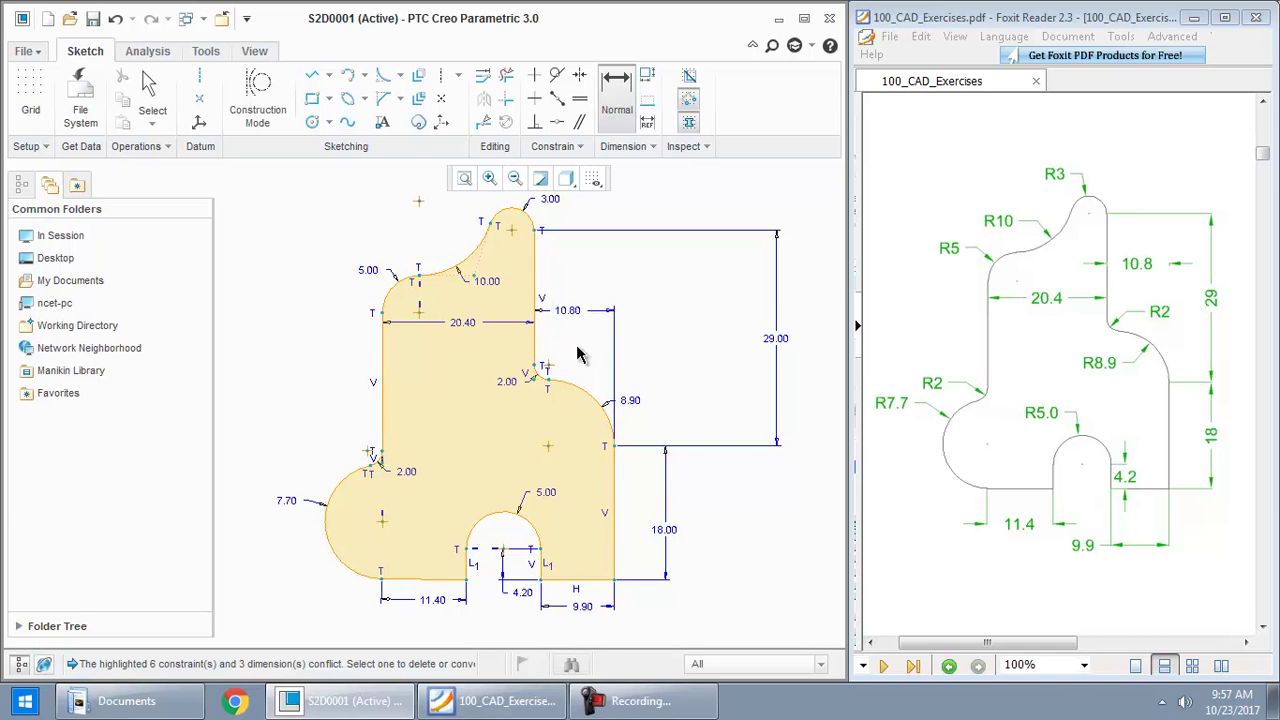